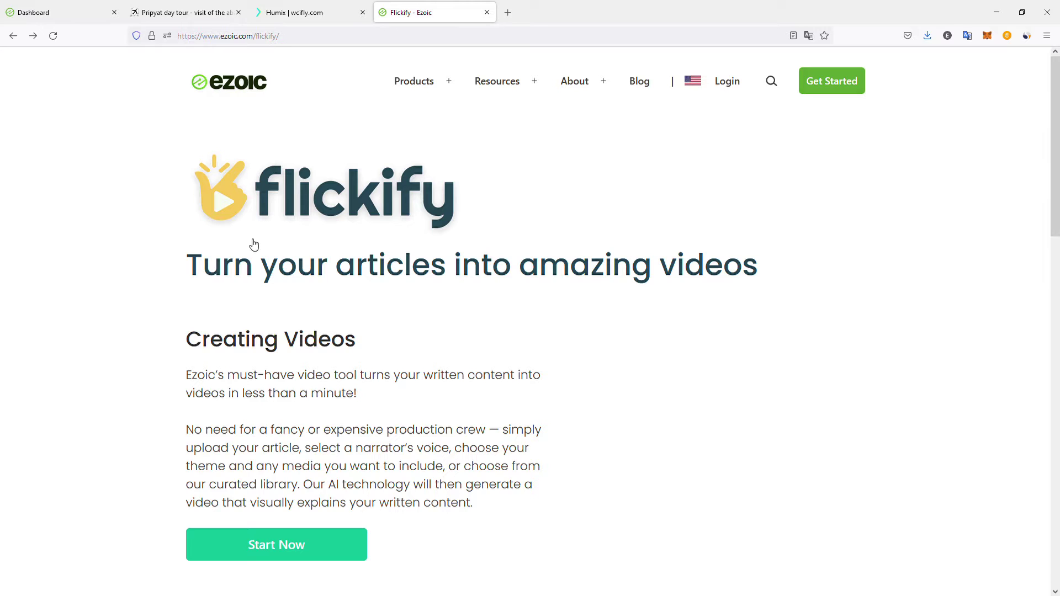
Reload the Pripyat day tour article page on wcifly.com
left_click_drag(234, 265, 629, 268)
left_click(627, 268)
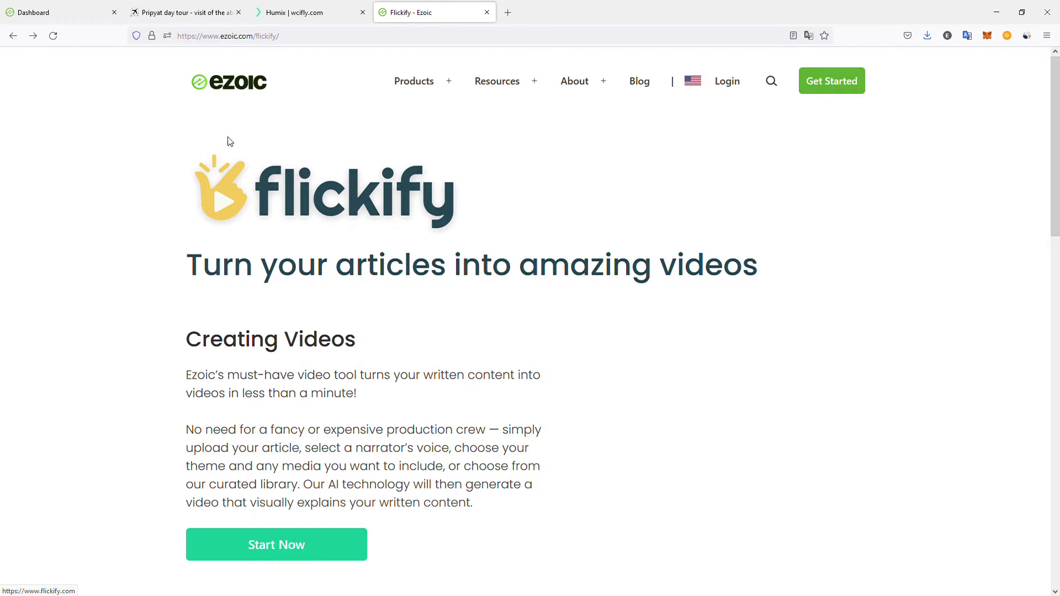
left_click(177, 12)
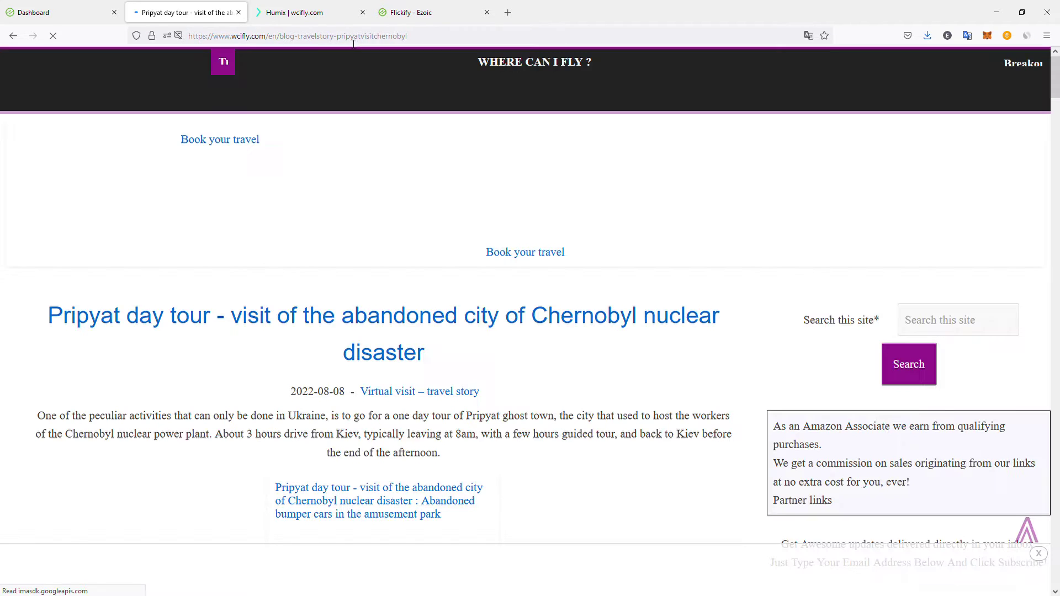
left_click(326, 35)
key("Return")
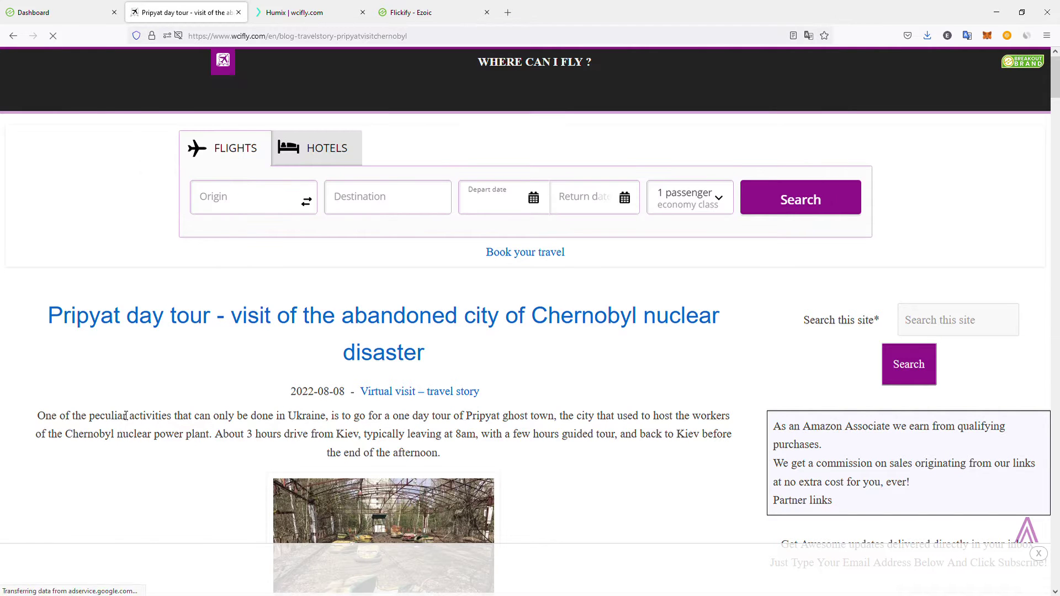
Read down the article to the largest-hotel paragraph, then return to the Ezoic dashboard
scroll(210, 321, "down", 3)
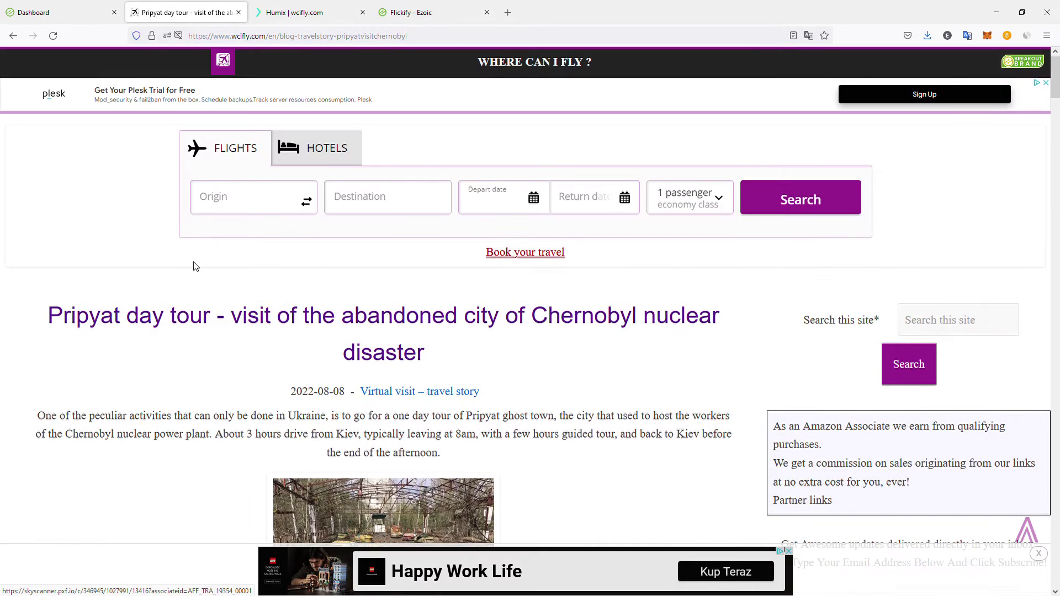
scroll(221, 229, "down", 10)
scroll(229, 225, "down", 10)
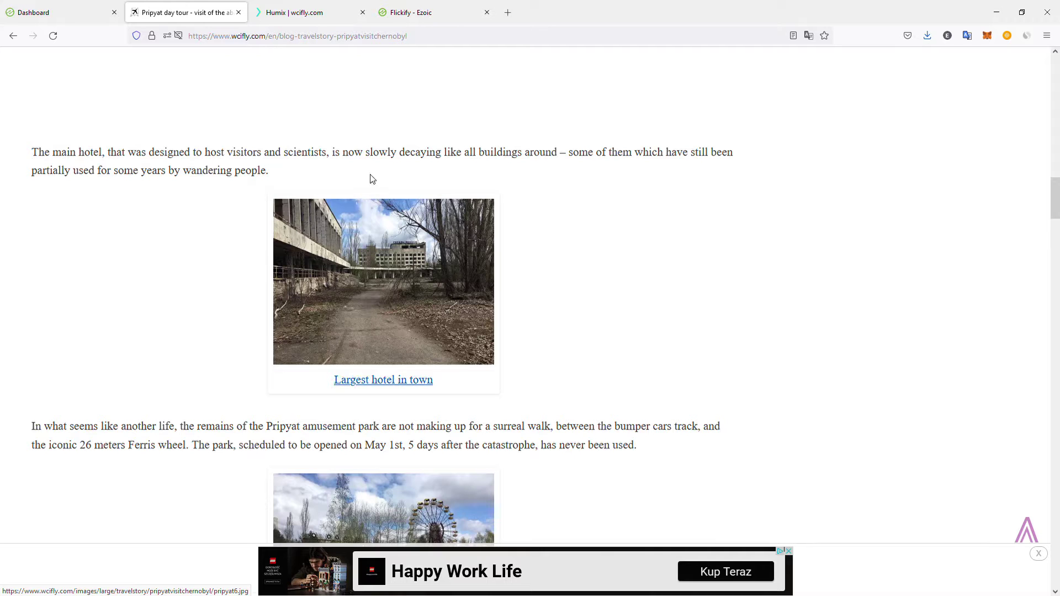
left_click_drag(142, 153, 462, 272)
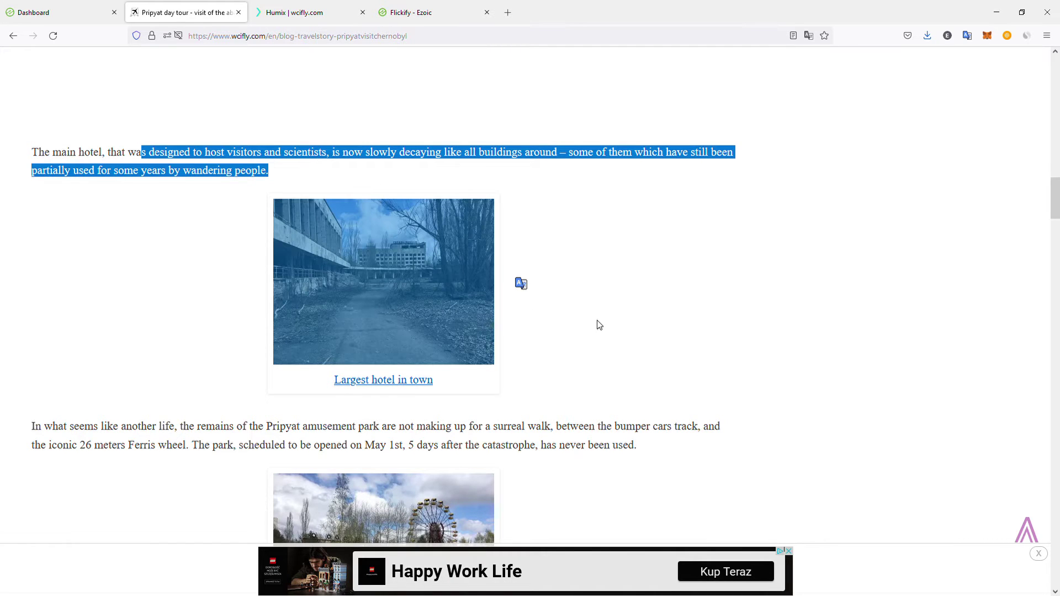
left_click(144, 175)
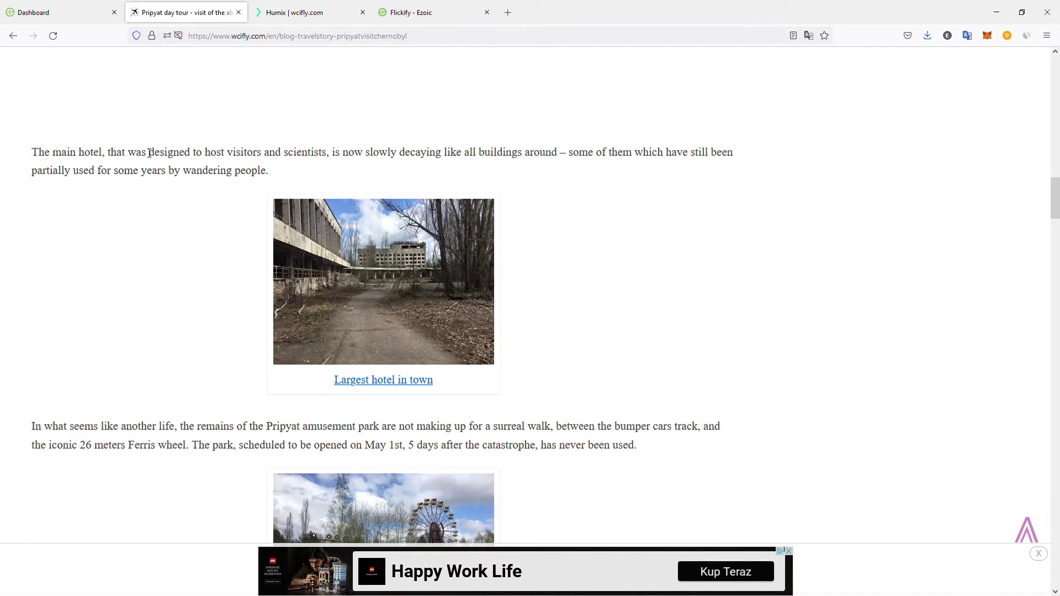
left_click(62, 10)
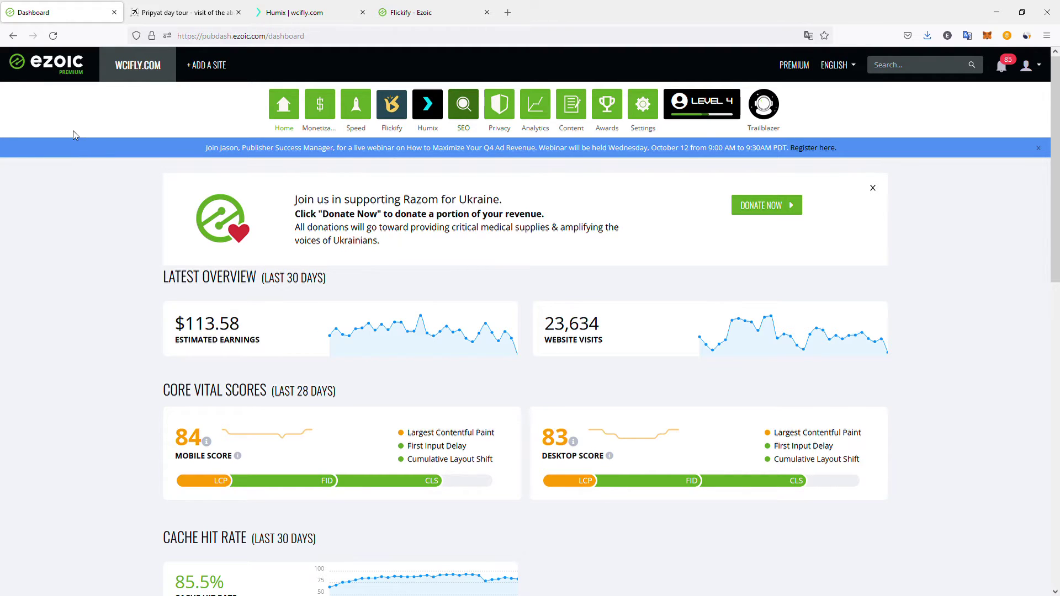
Bring up the Humix hub for wcifly.com and inspect its page address
left_click(293, 15)
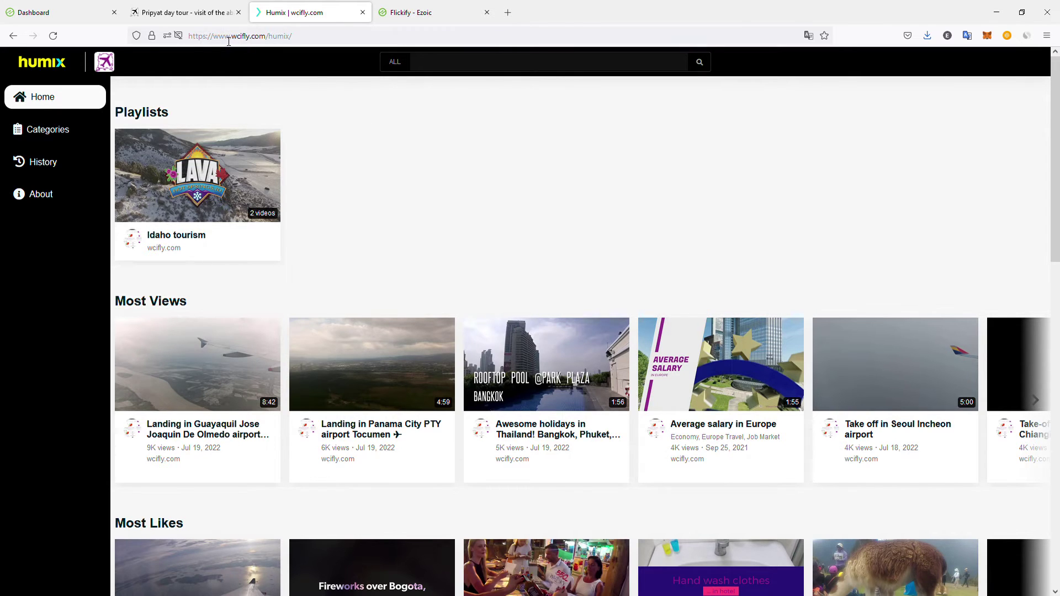
left_click_drag(231, 36, 270, 37)
left_click(328, 37)
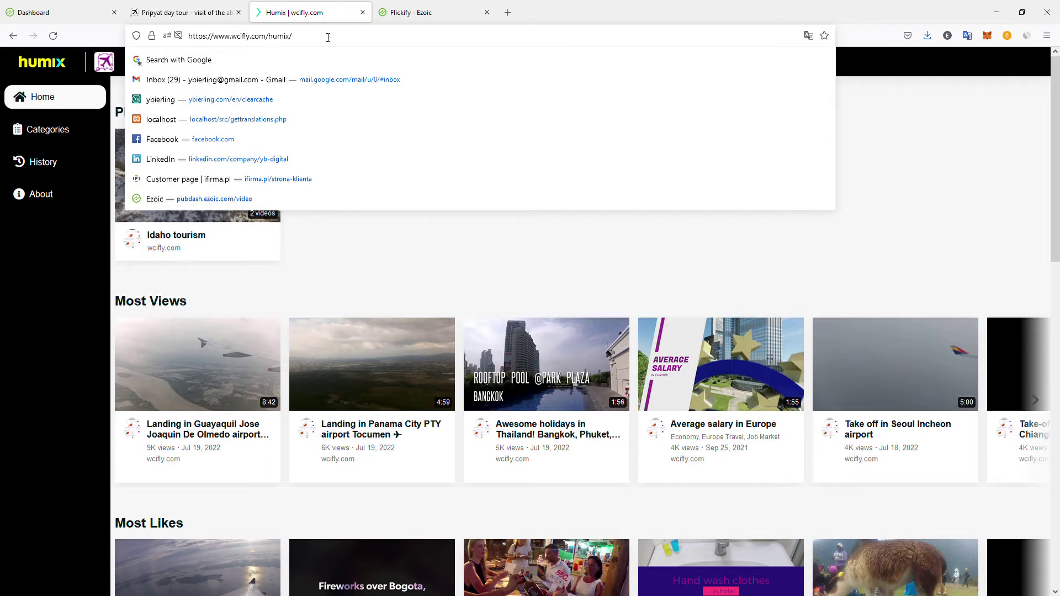
left_click(438, 280)
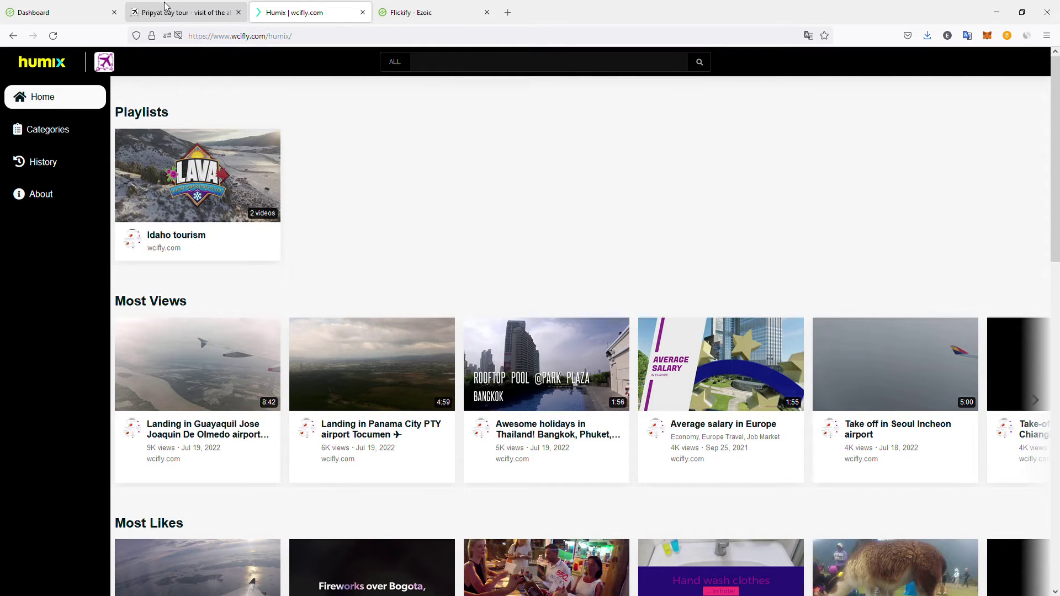
Paste the Pripyat article's URL into Flickify's Use an Online Article field and fetch it
left_click(181, 12)
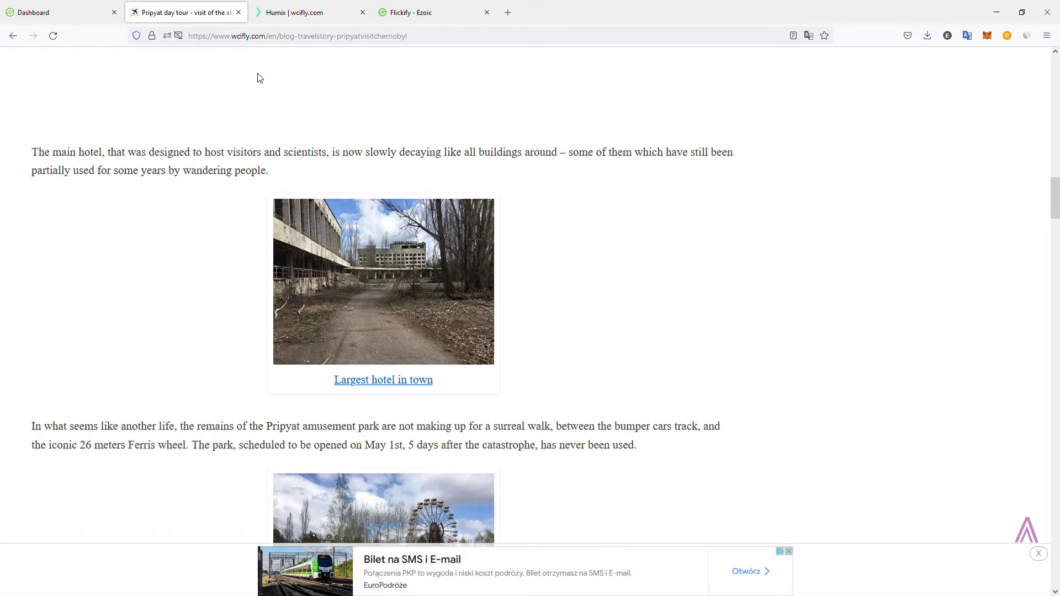
left_click(285, 42)
key("ctrl+c")
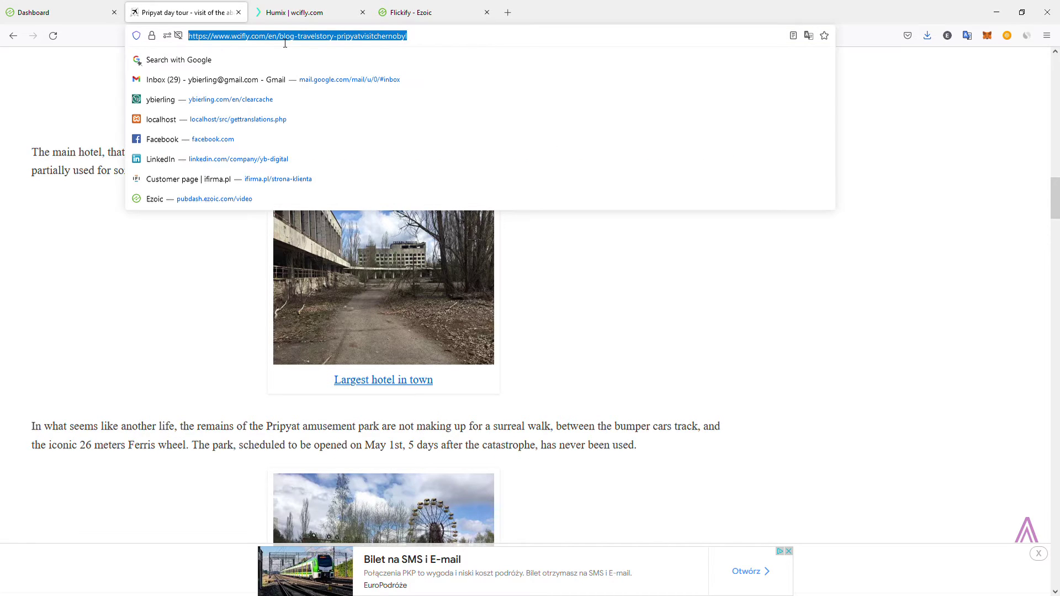
left_click(94, 13)
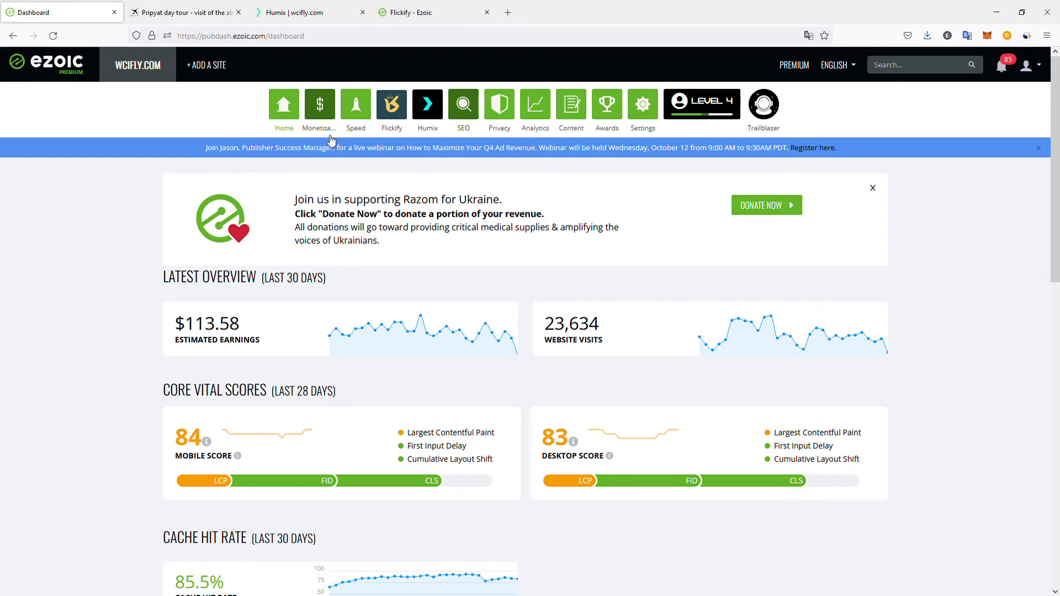
left_click(392, 106)
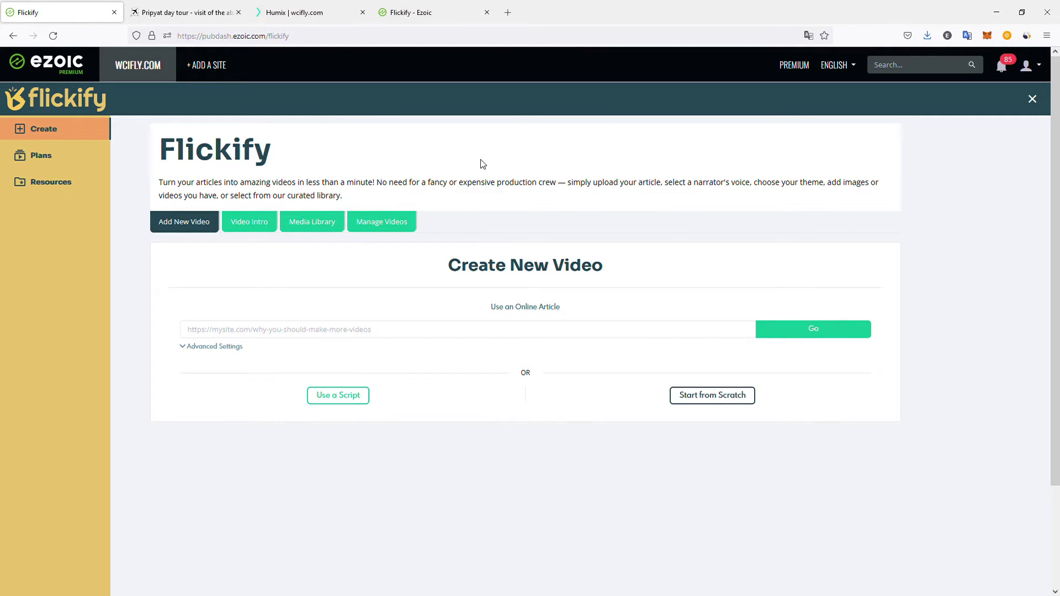
left_click(436, 334)
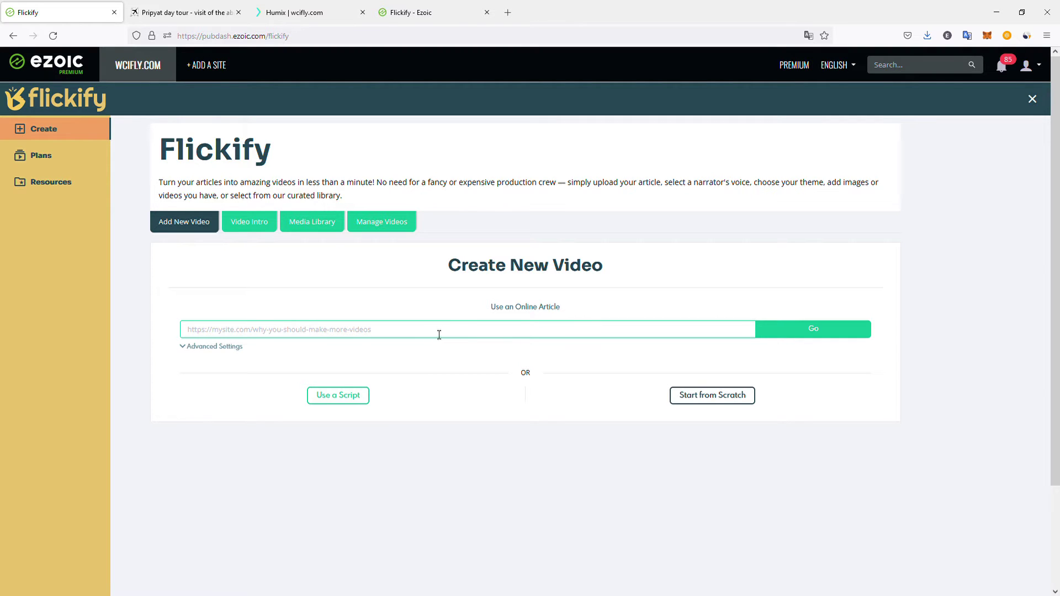
key("ctrl+v")
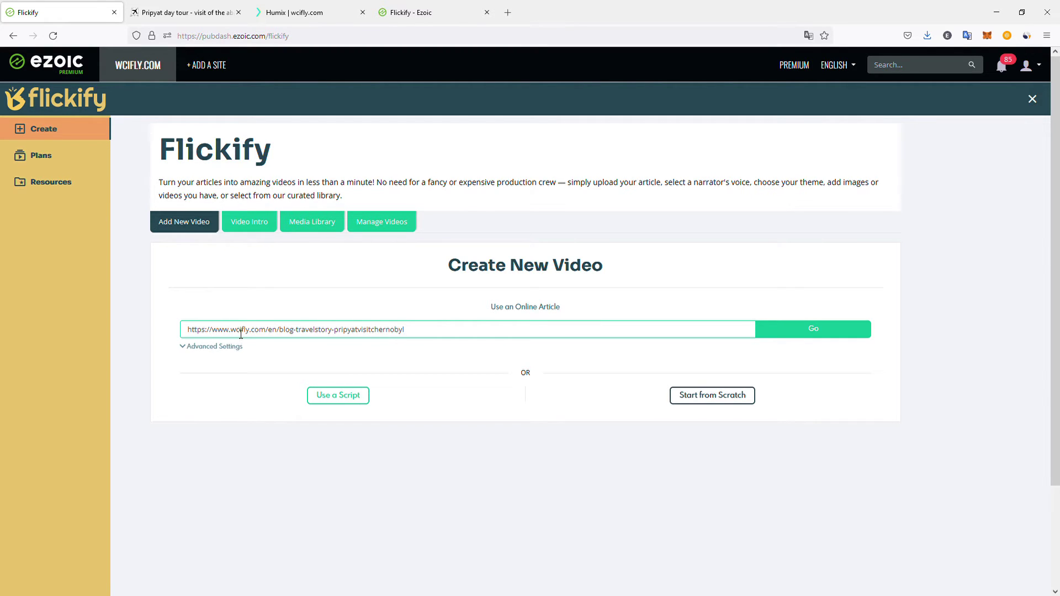
left_click(847, 336)
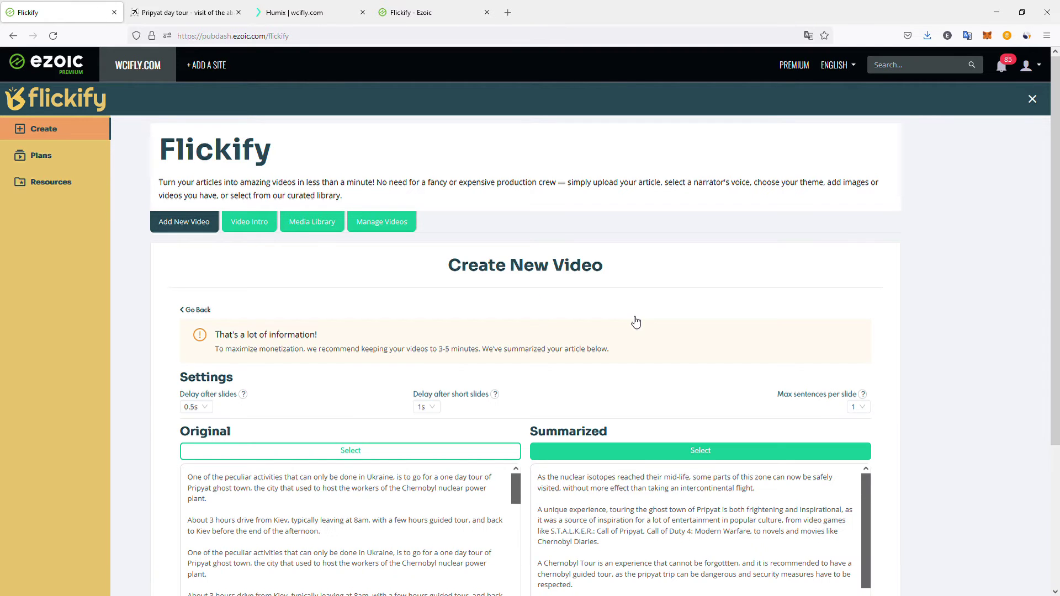
Read through the original Pripyat article text pulled into Flickify
scroll(726, 342, "down", 3)
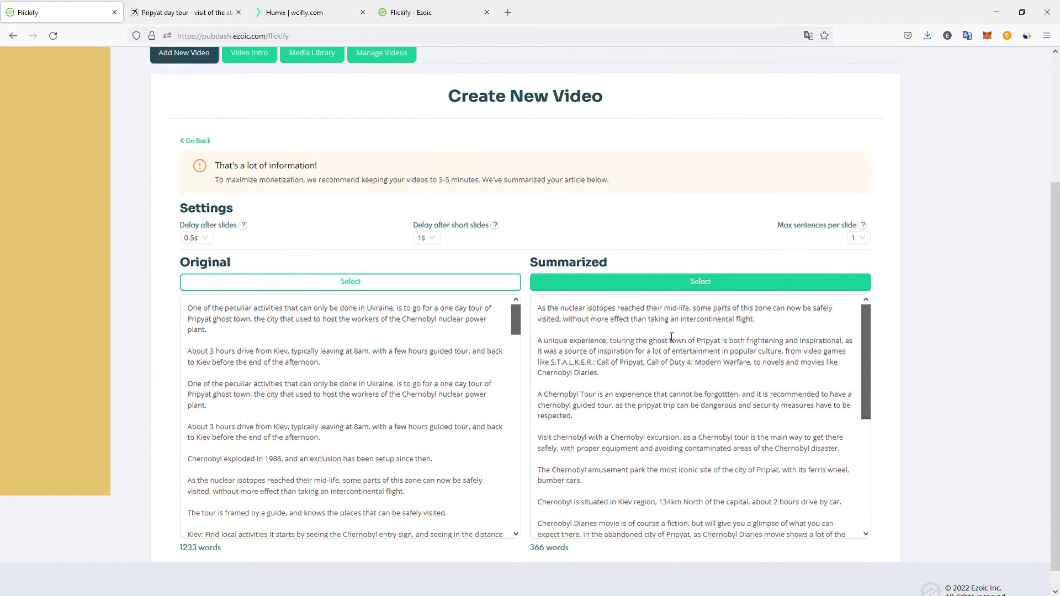
scroll(670, 367, "down", 5)
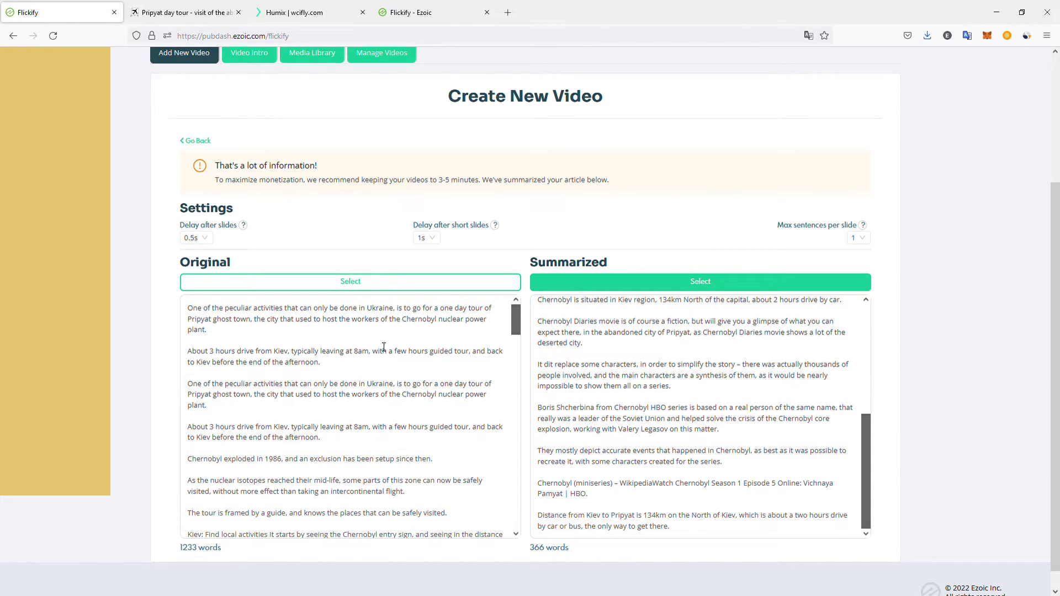
left_click_drag(326, 332, 331, 406)
scroll(332, 365, "down", 10)
scroll(332, 364, "down", 3)
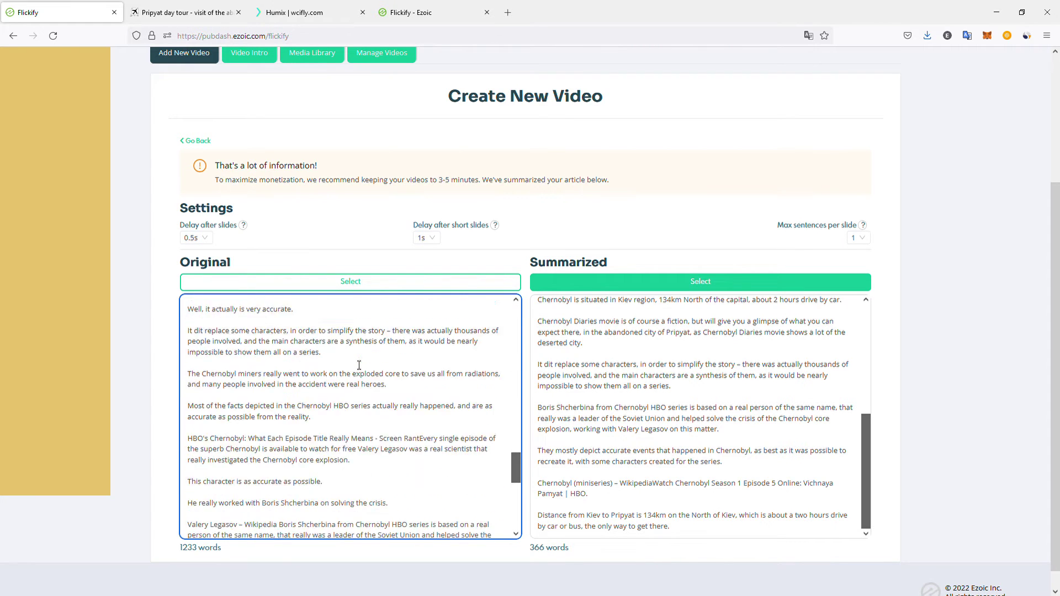
Delete the Chernobyl (miniseries) reference line and its blank line from the summary
left_click(644, 333)
left_click_drag(622, 328, 728, 452)
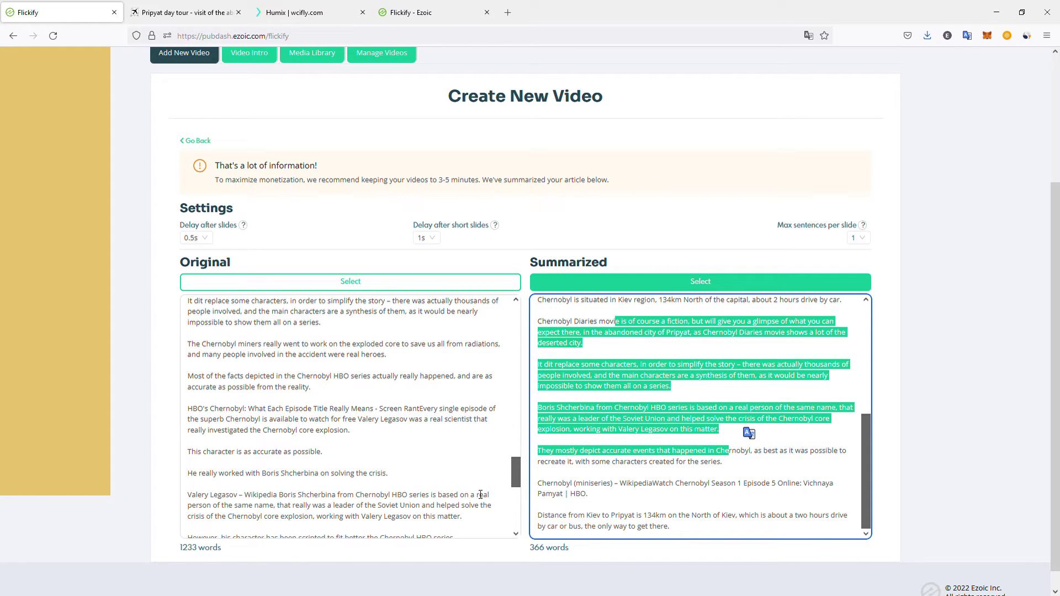
left_click_drag(611, 497, 545, 483)
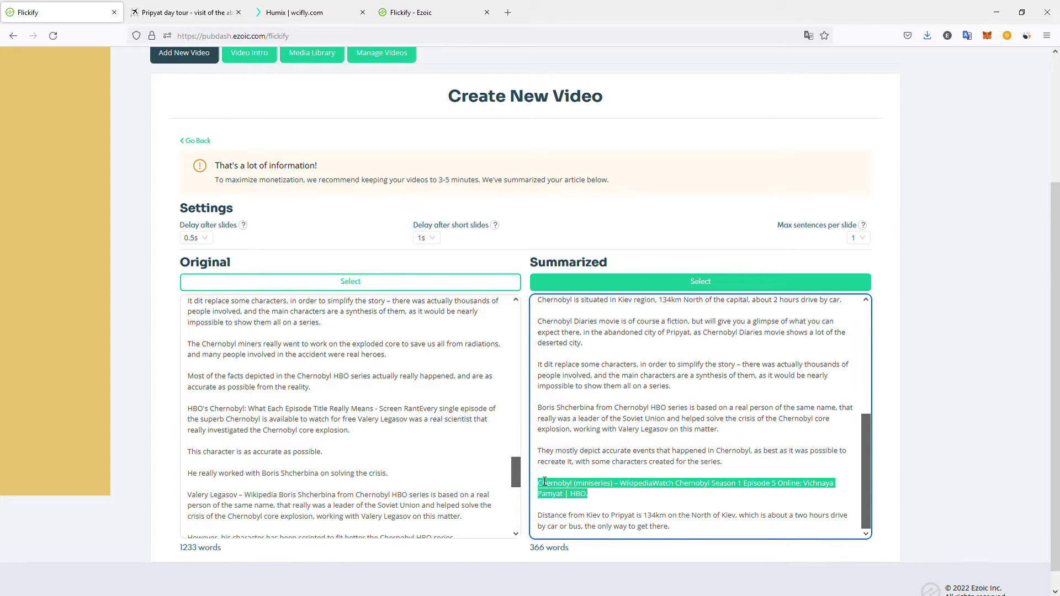
key("BackSpace")
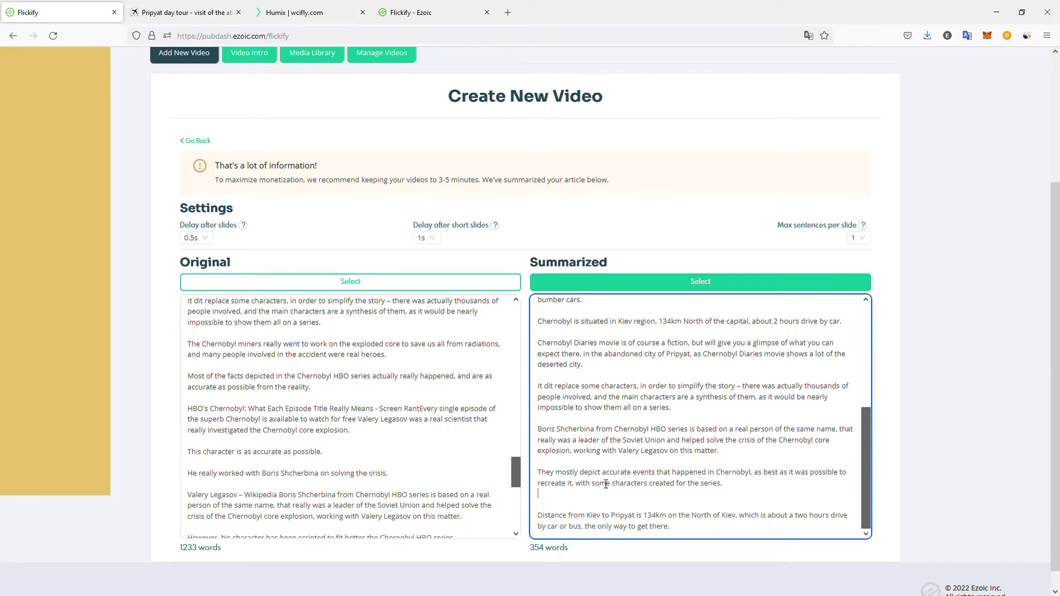
key("BackSpace")
scroll(786, 421, "up", 5)
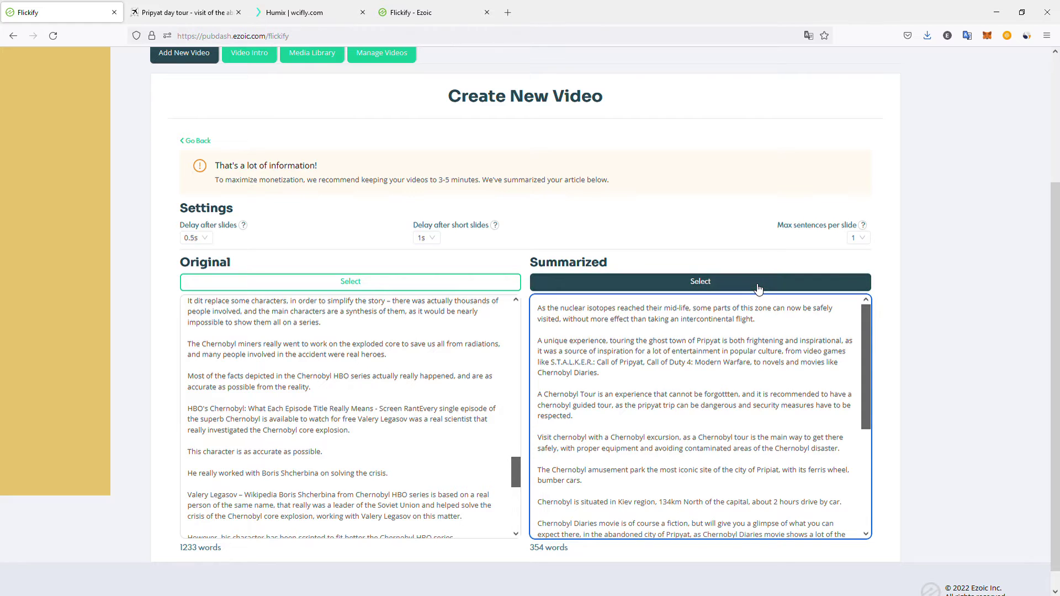
Create the video from the 354-word summary and browse the editor's Media Library
left_click(719, 290)
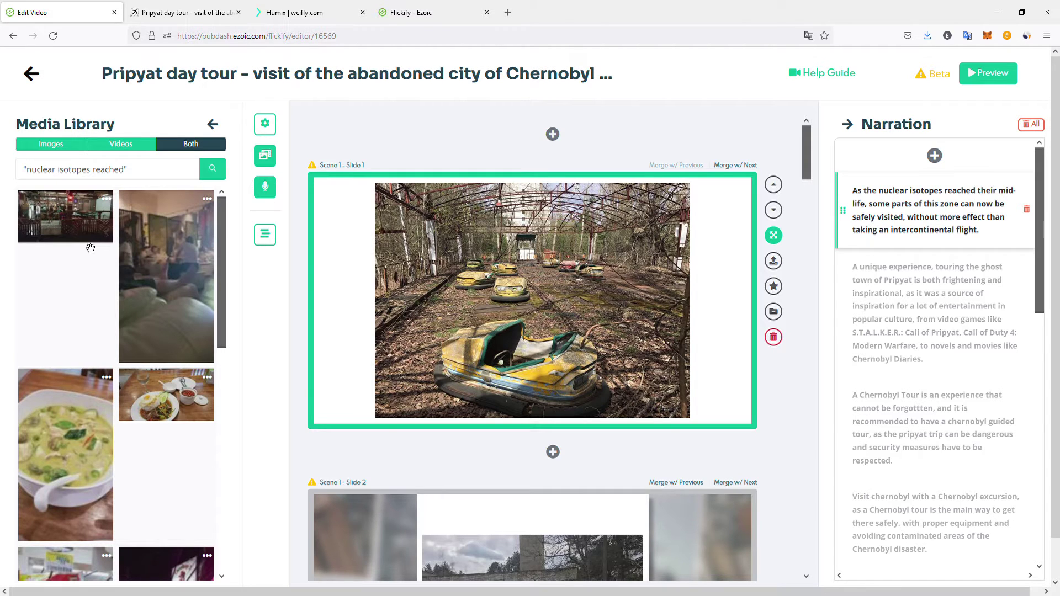
scroll(59, 296, "down", 5)
scroll(83, 276, "up", 5)
Search the media library for Pripyat ('pri') and list the matching video clips
left_click(66, 145)
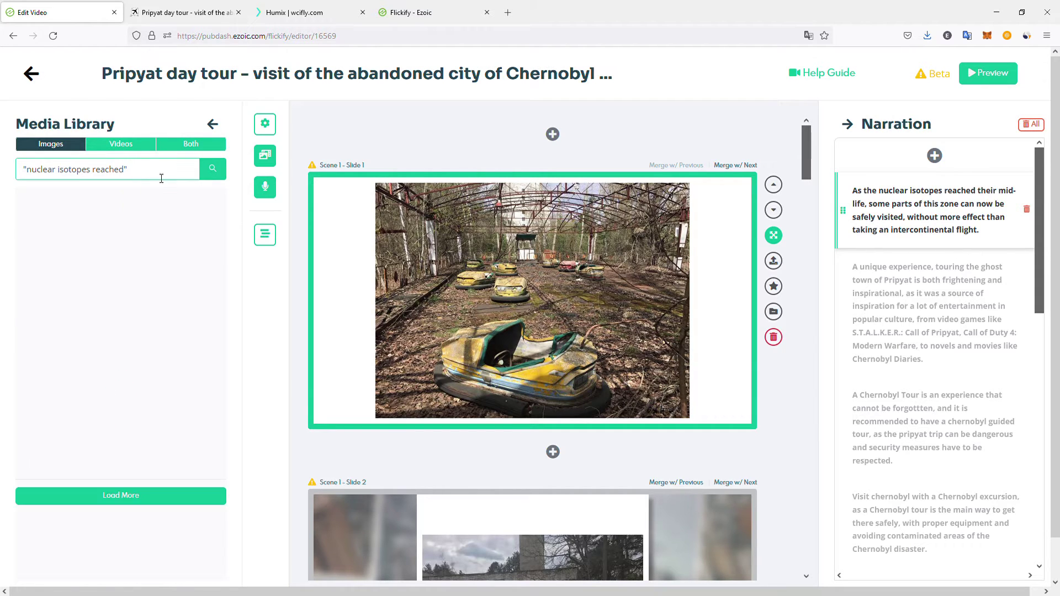
left_click_drag(165, 172, 19, 173)
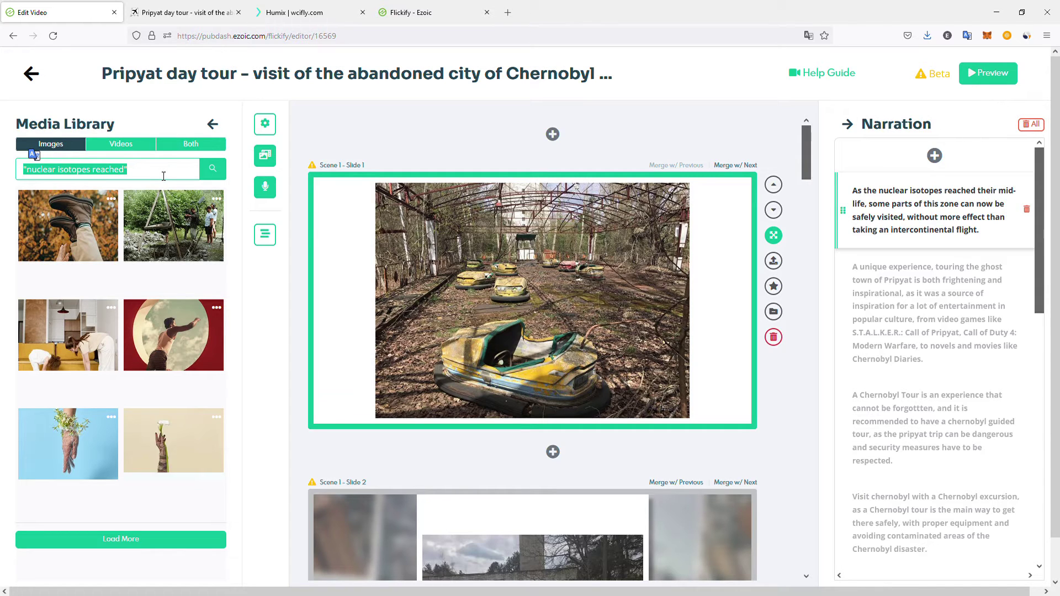
type("pripyat")
key("Return")
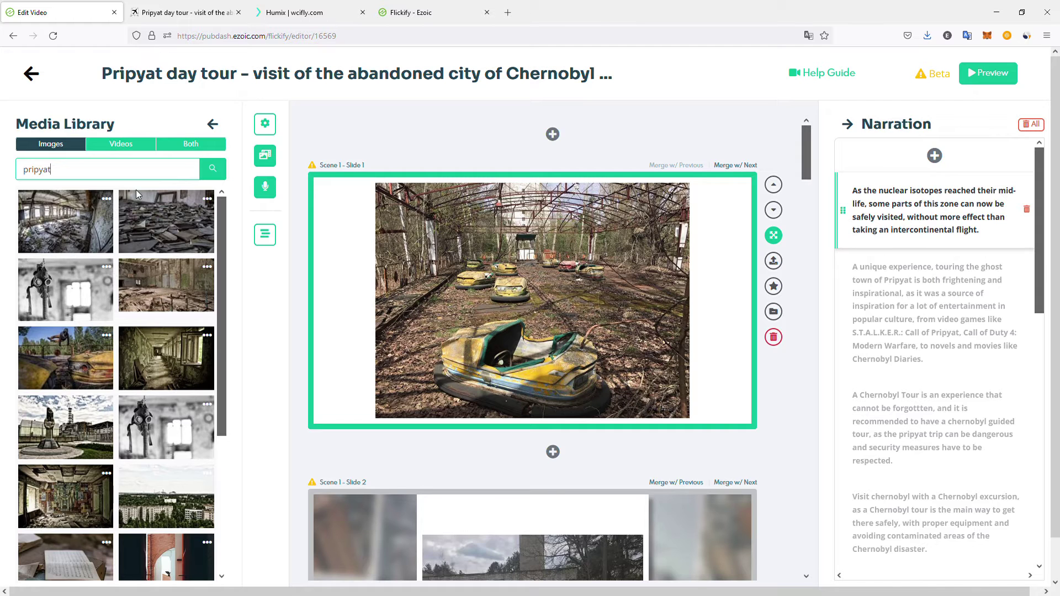
left_click(134, 145)
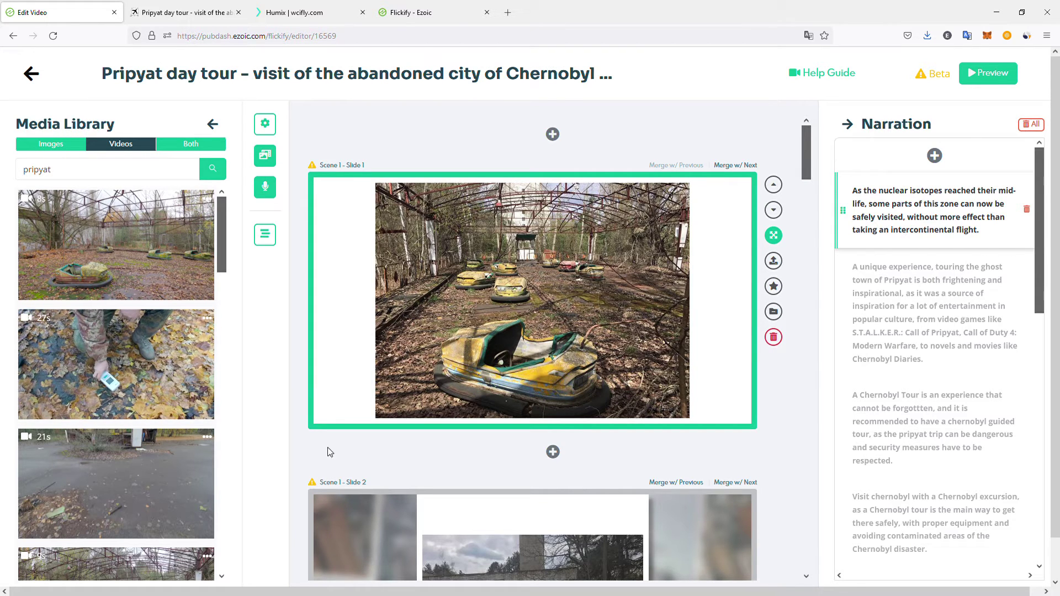
Place the Pripyat bumper-car video clip onto Slide 3
scroll(343, 319, "down", 2)
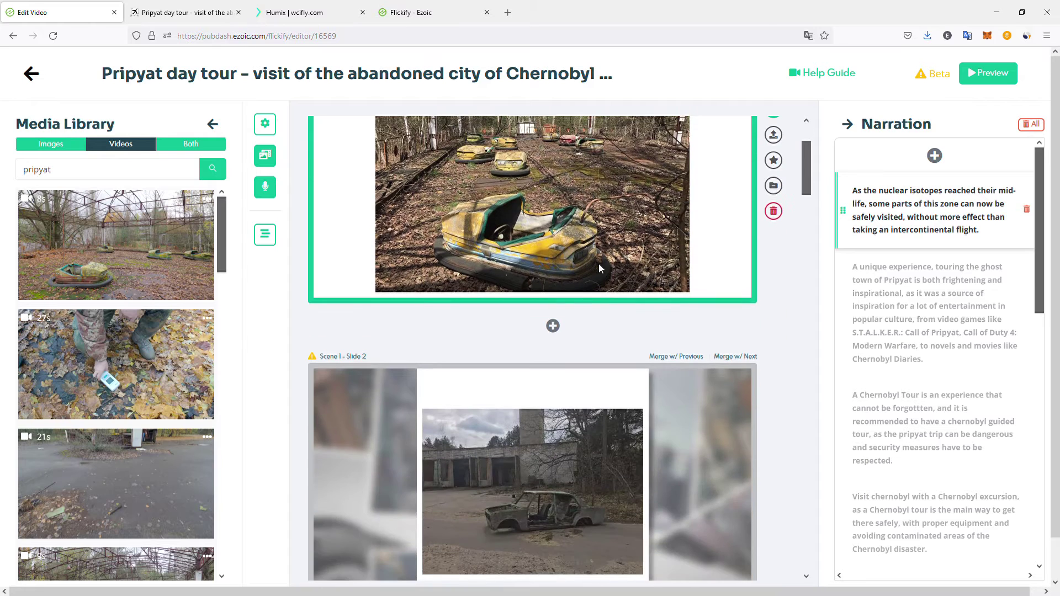
scroll(603, 265, "down", 8)
scroll(559, 266, "up", 5)
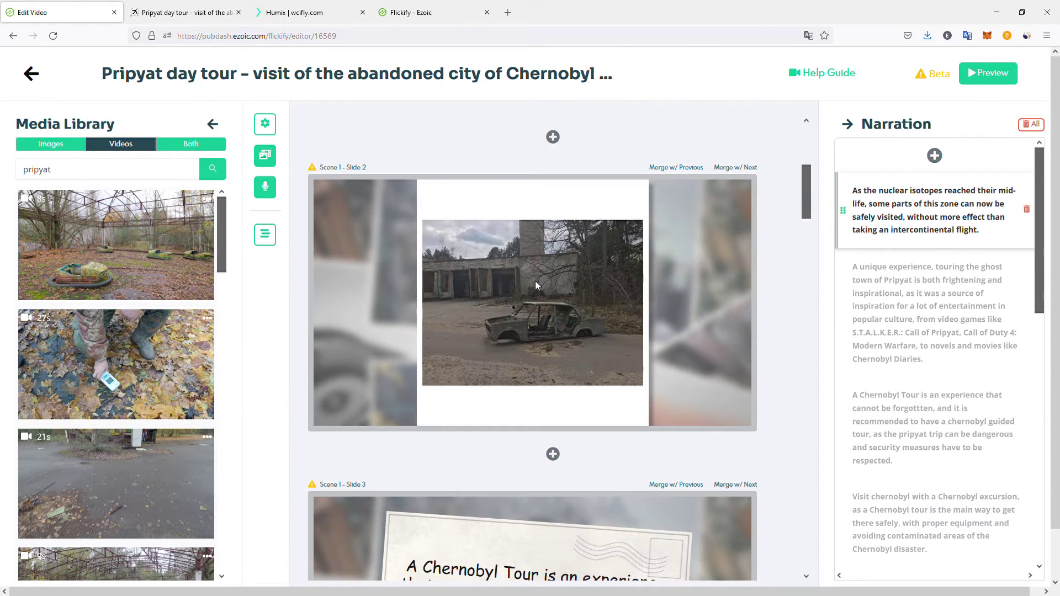
scroll(528, 268, "down", 3)
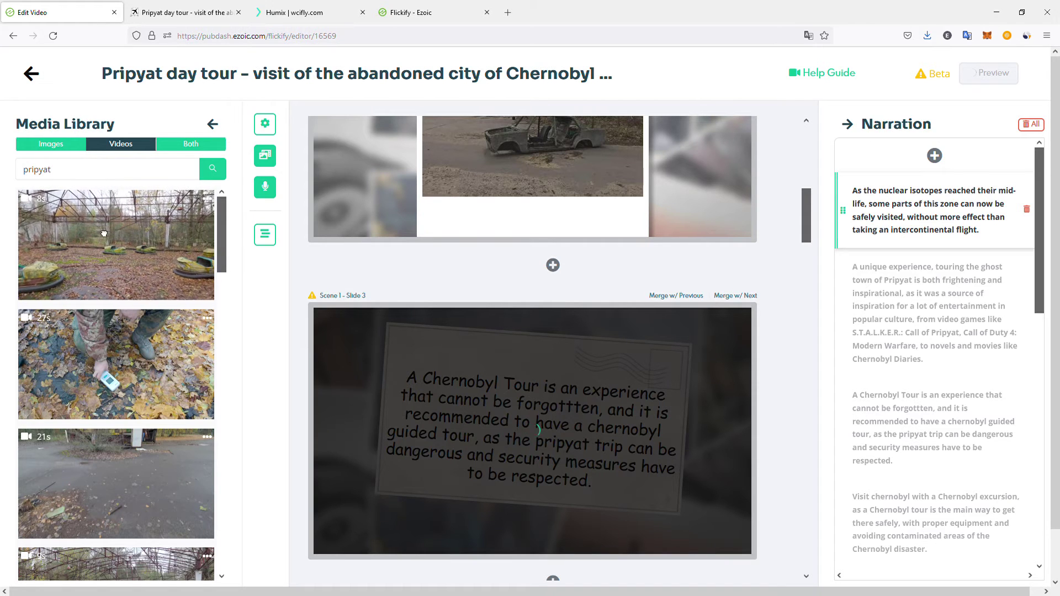
left_click_drag(123, 249, 513, 372)
scroll(505, 332, "down", 10)
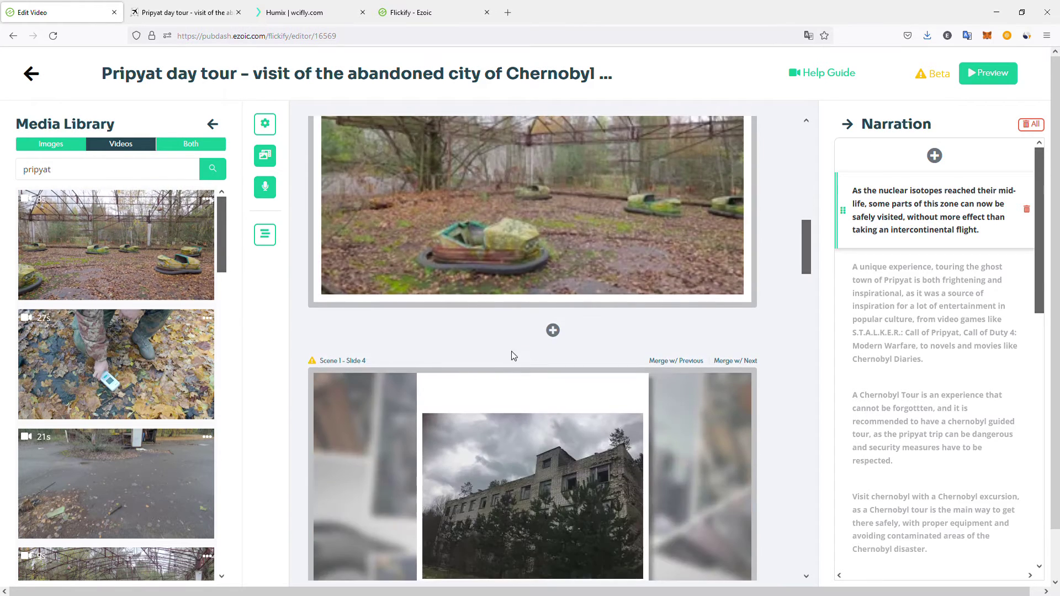
scroll(501, 331, "down", 2)
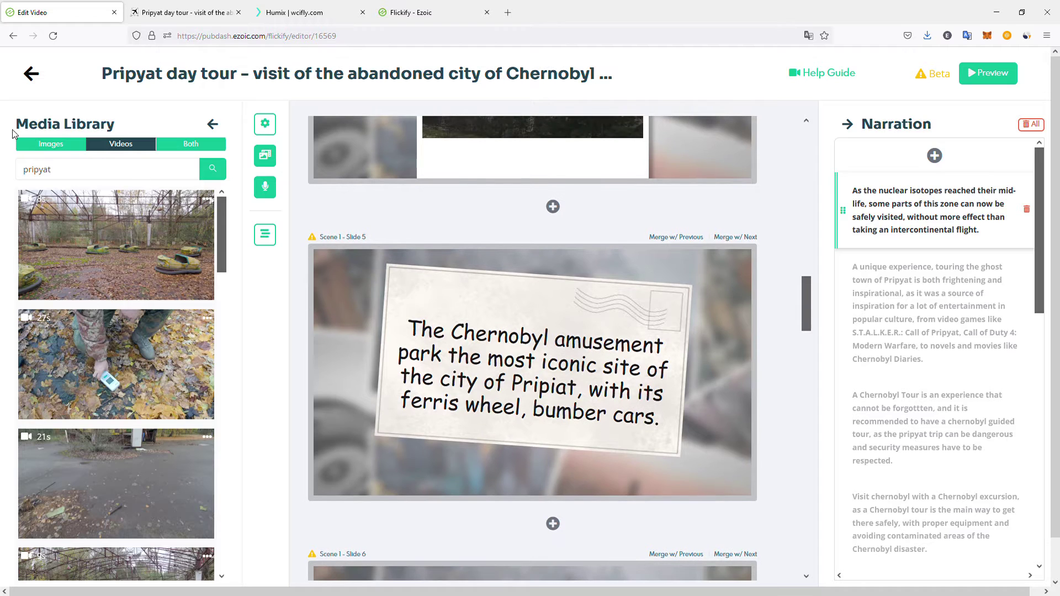
Switch the media results back to images and browse the Pripyat stills
left_click(50, 143)
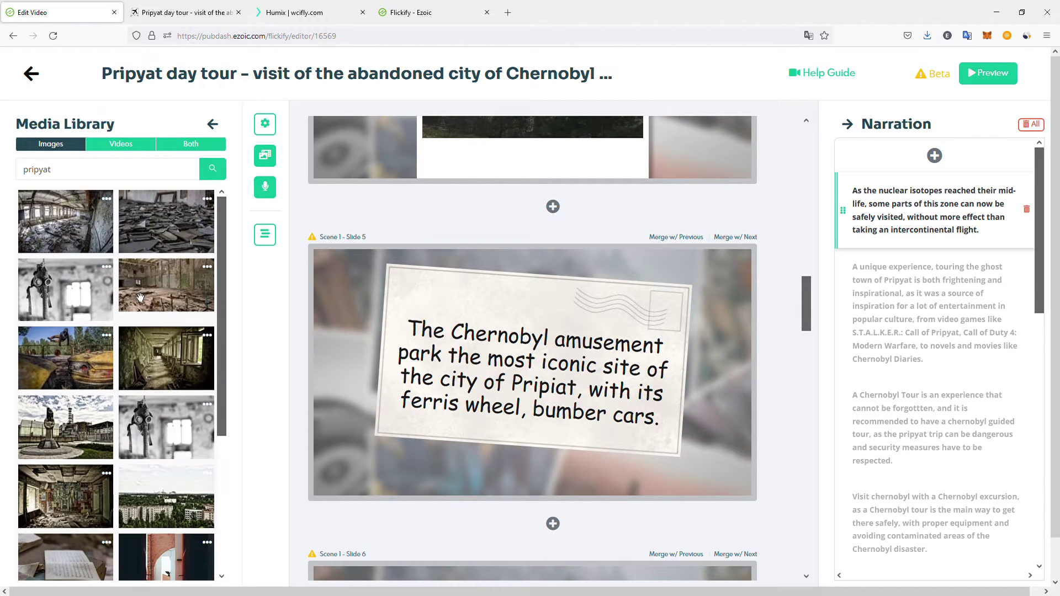
scroll(457, 381, "down", 3)
scroll(110, 323, "down", 5)
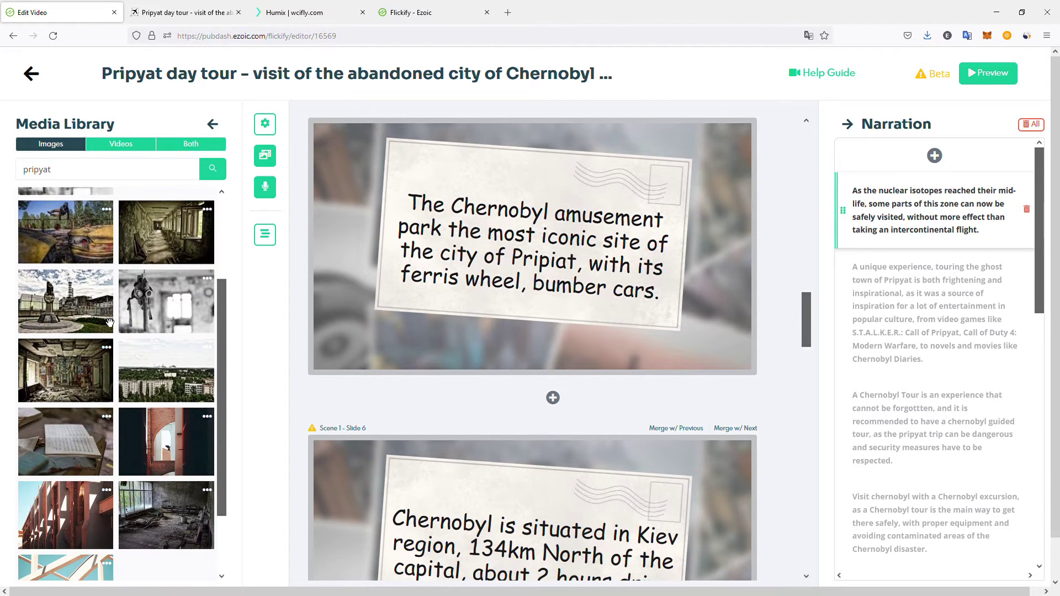
scroll(110, 323, "down", 5)
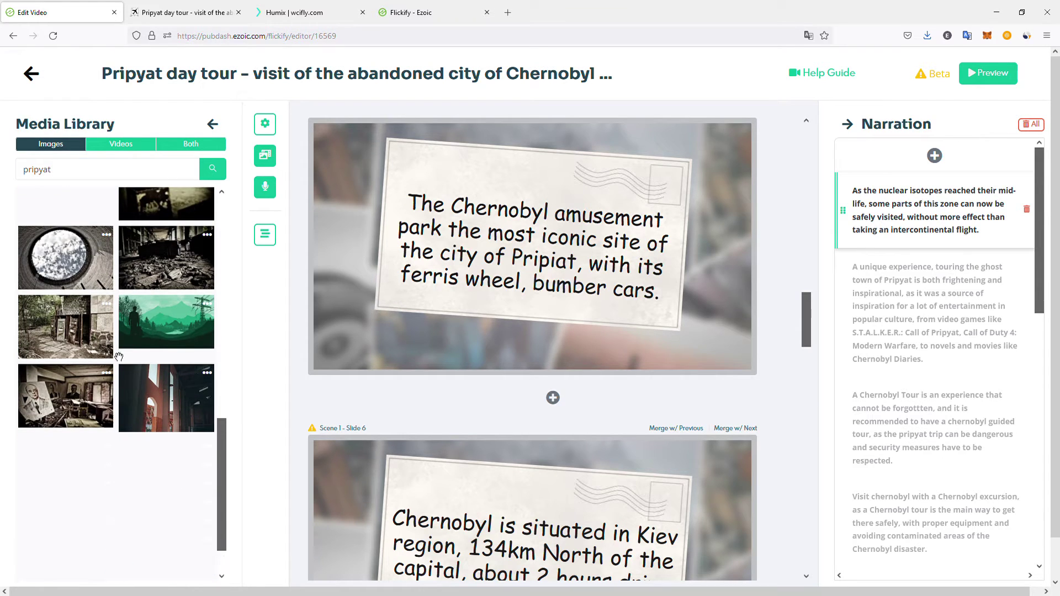
scroll(125, 361, "down", 1)
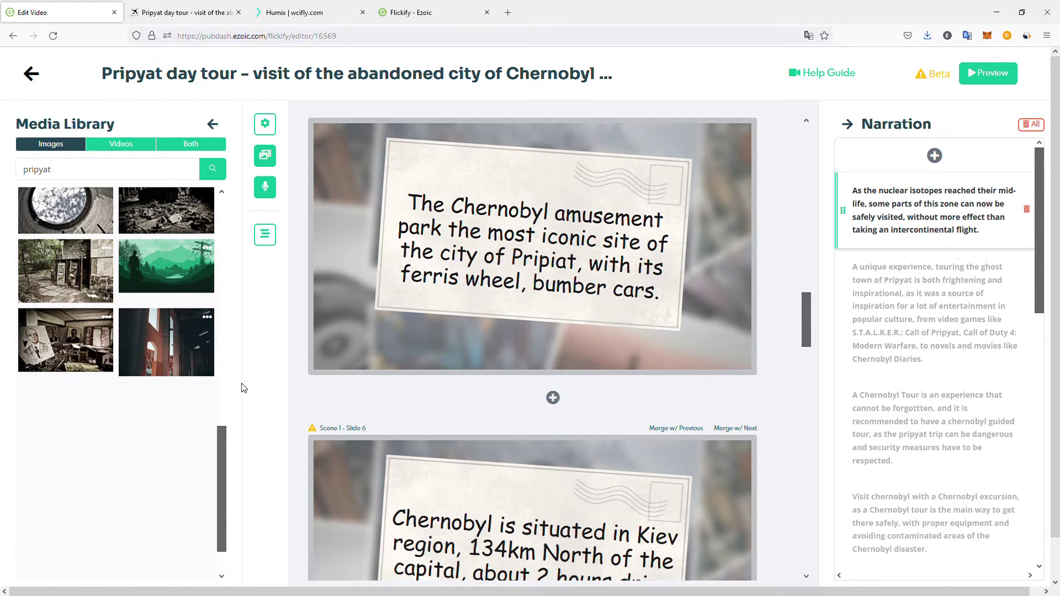
scroll(258, 380, "down", 1)
scroll(274, 338, "up", 1)
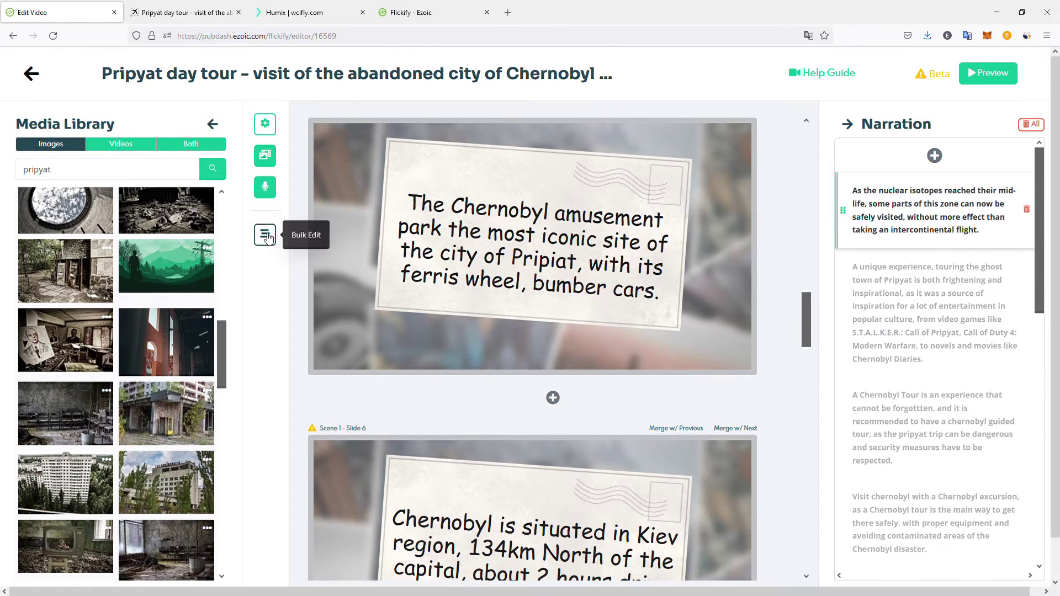
scroll(527, 303, "down", 10)
scroll(545, 296, "down", 15)
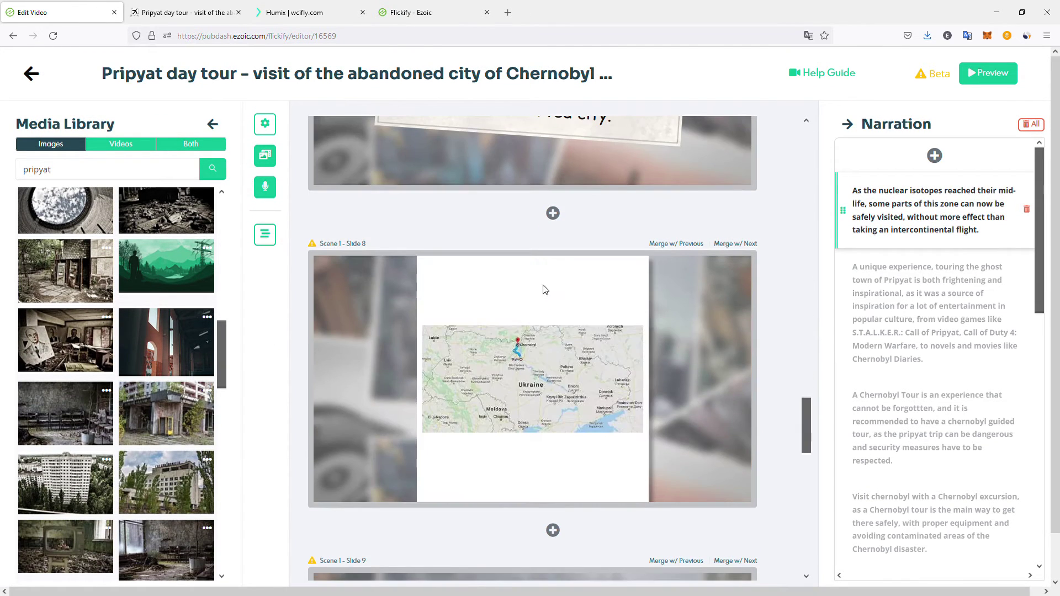
In Bulk Edit settings, change the narrator from Matthew Male to Joanna Female, en-US
scroll(533, 297, "down", 5)
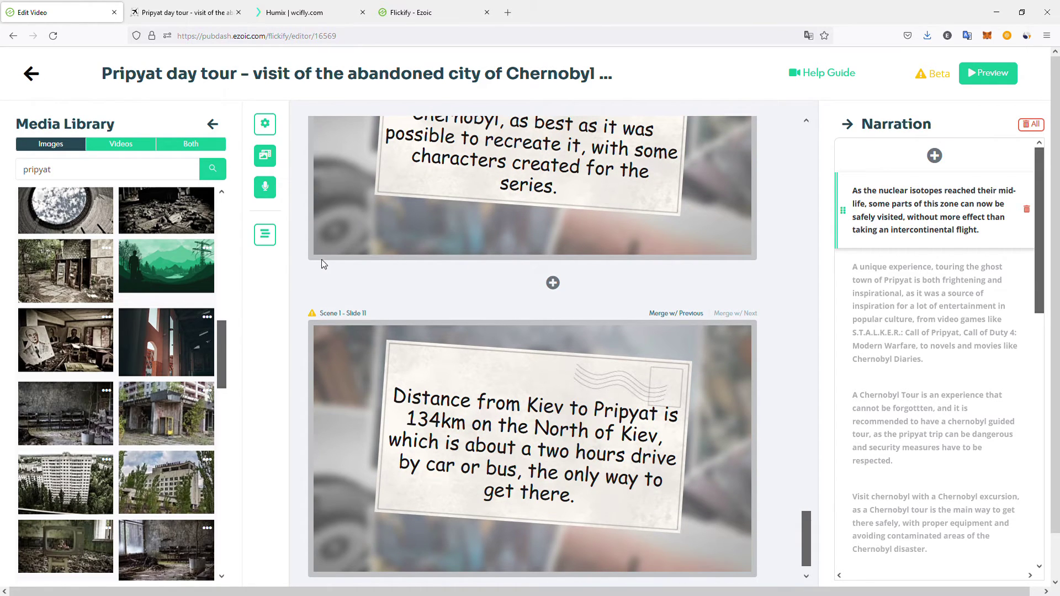
left_click(265, 237)
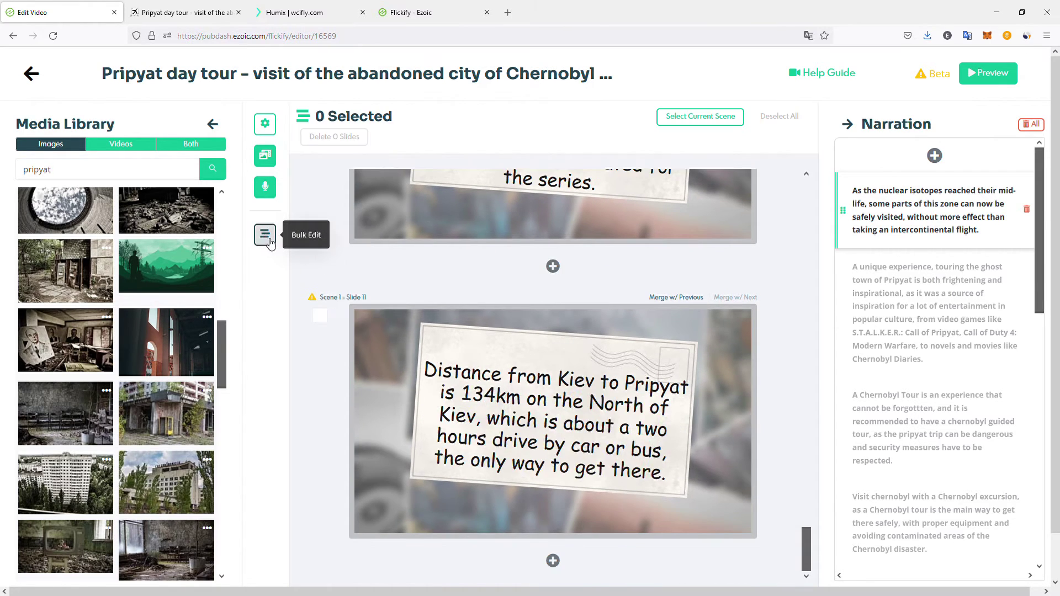
scroll(179, 334, "down", 5)
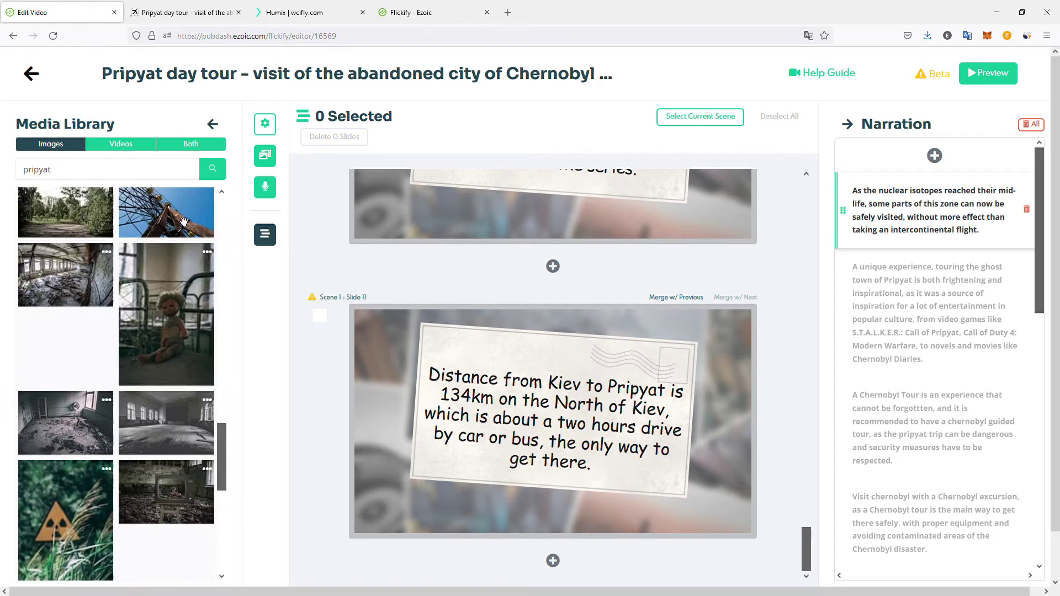
left_click(268, 130)
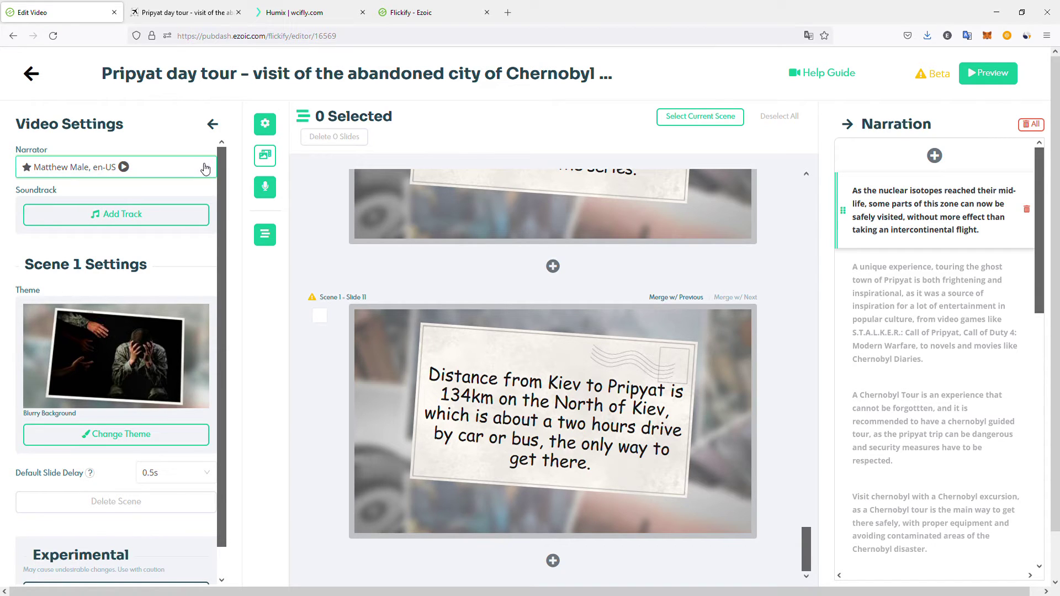
left_click(205, 169)
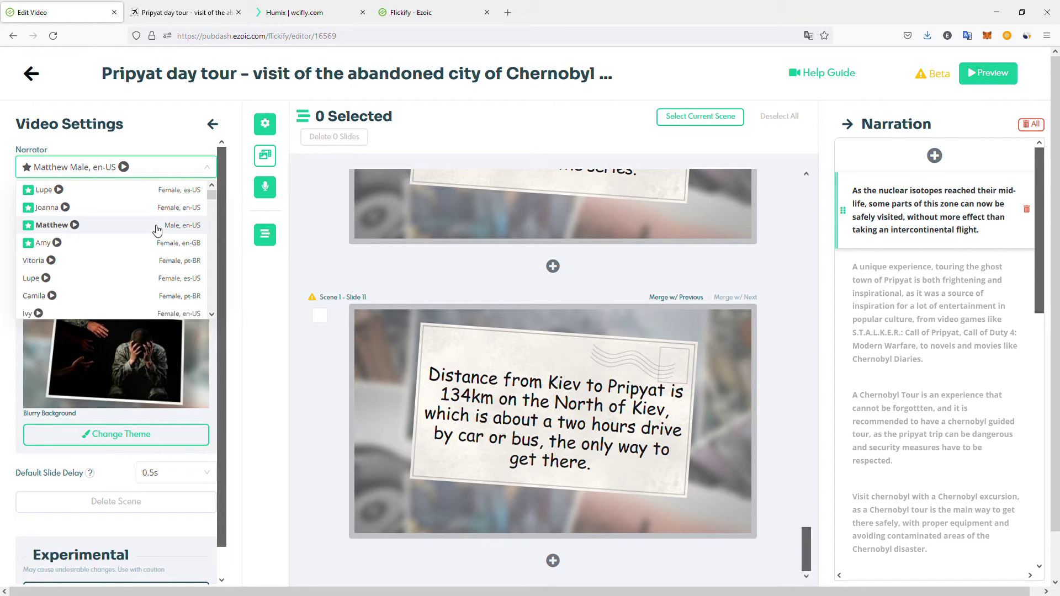
left_click(114, 209)
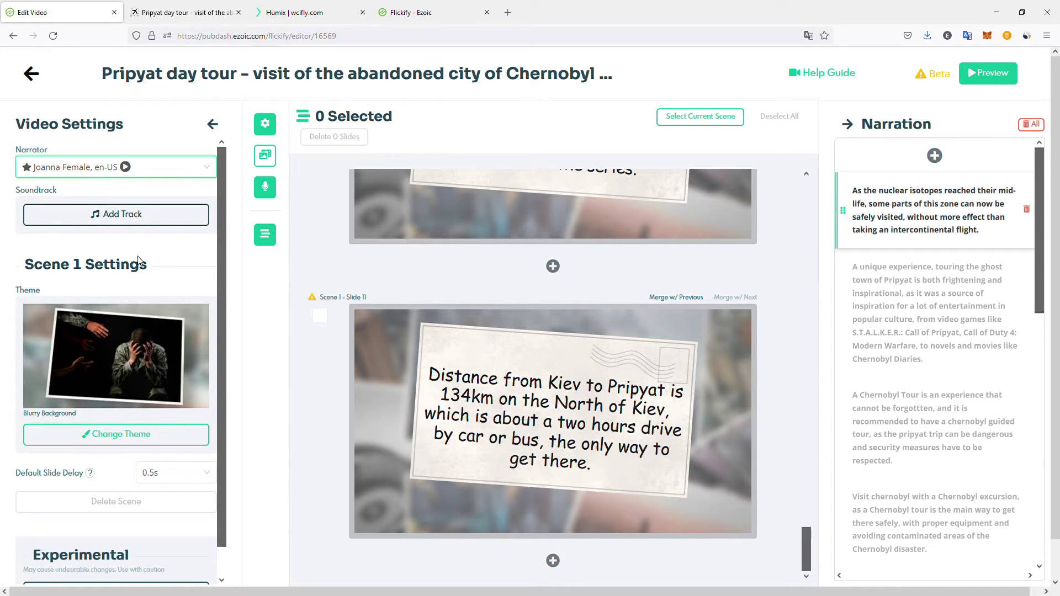
Add Life Is A Dream, Give Me Elevation and Quirky Retro Background as soundtrack tracks
left_click(143, 220)
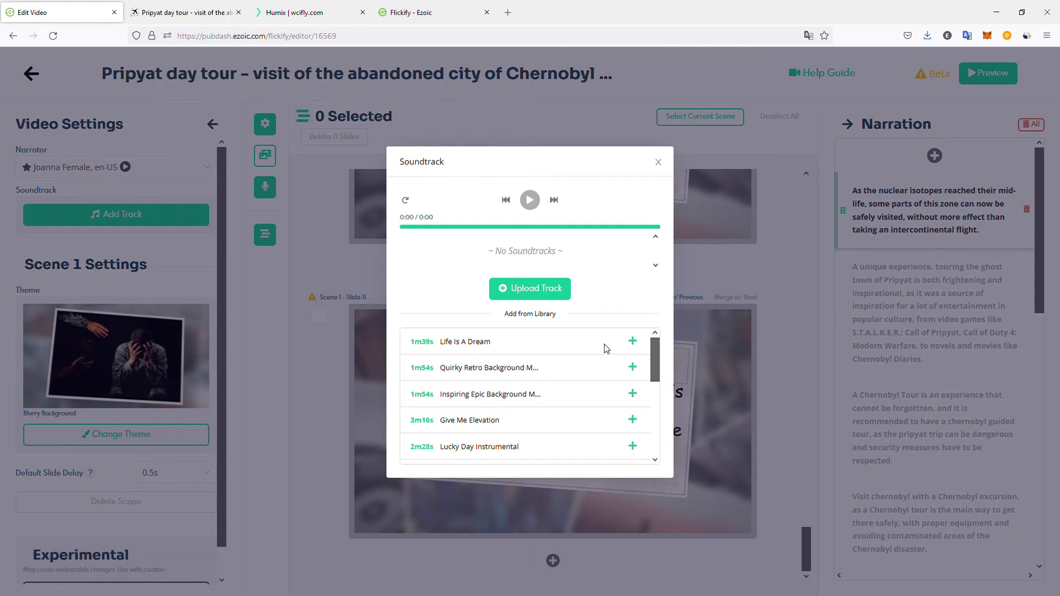
left_click(632, 341)
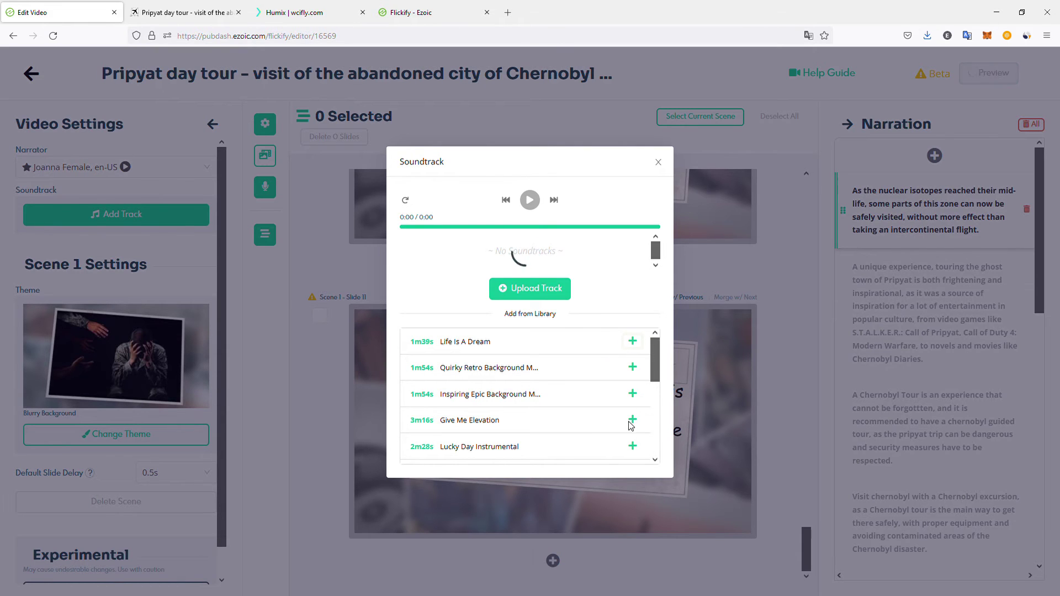
left_click(633, 420)
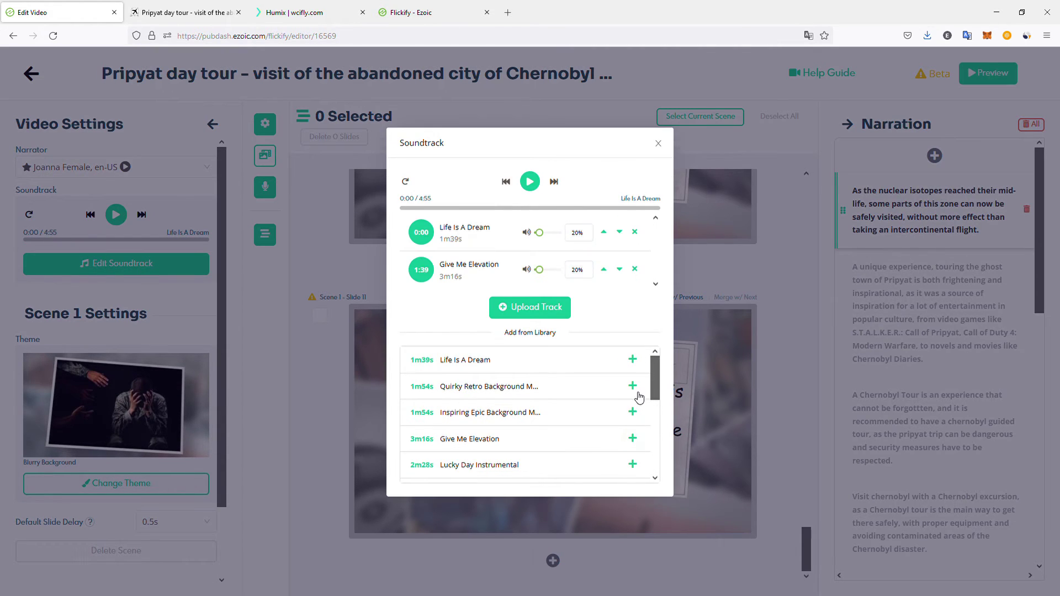
left_click(633, 387)
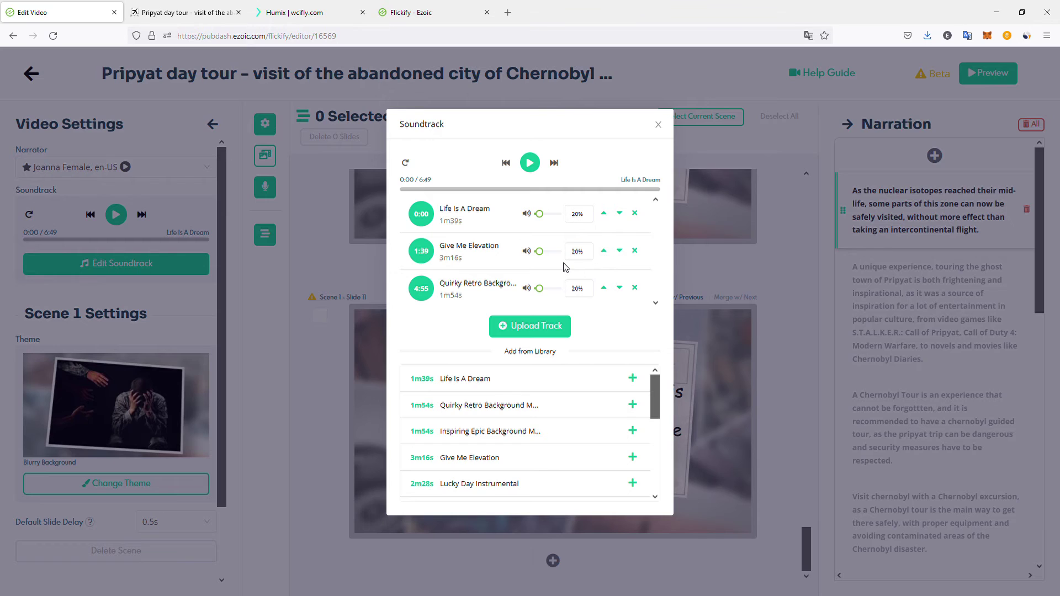
left_click(585, 221)
Close the soundtrack editor and apply the Blurry Background theme to Scene 1
left_click(666, 129)
scroll(138, 331, "down", 2)
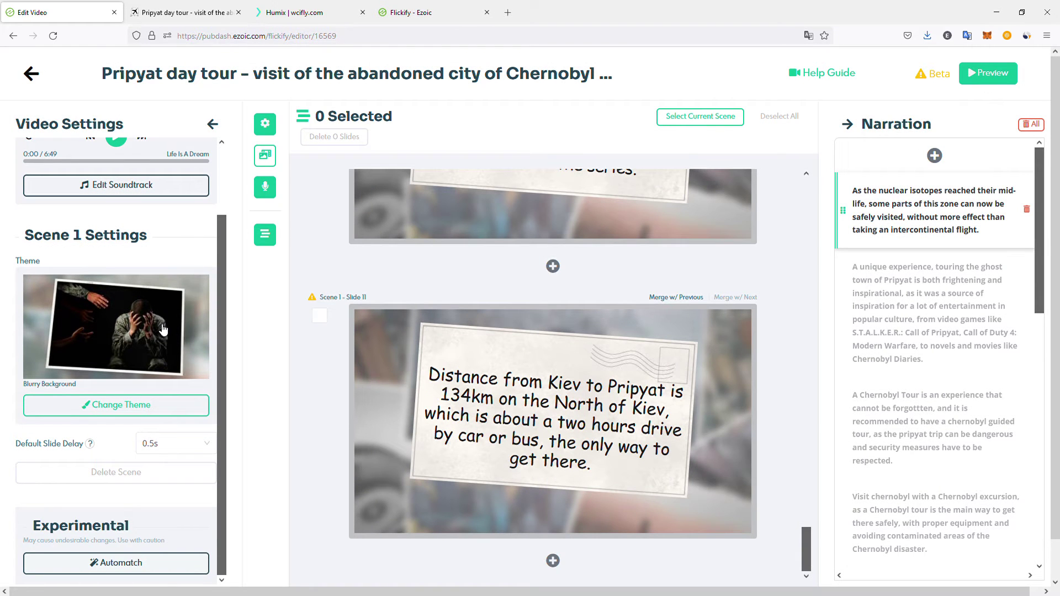
left_click(160, 405)
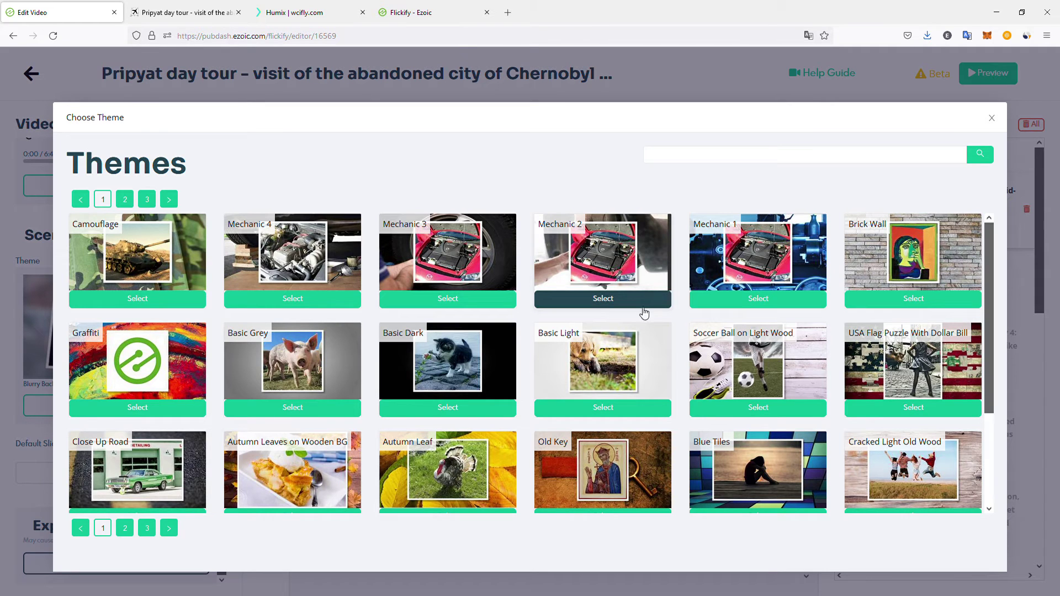
left_click(603, 298)
scroll(511, 300, "down", 3)
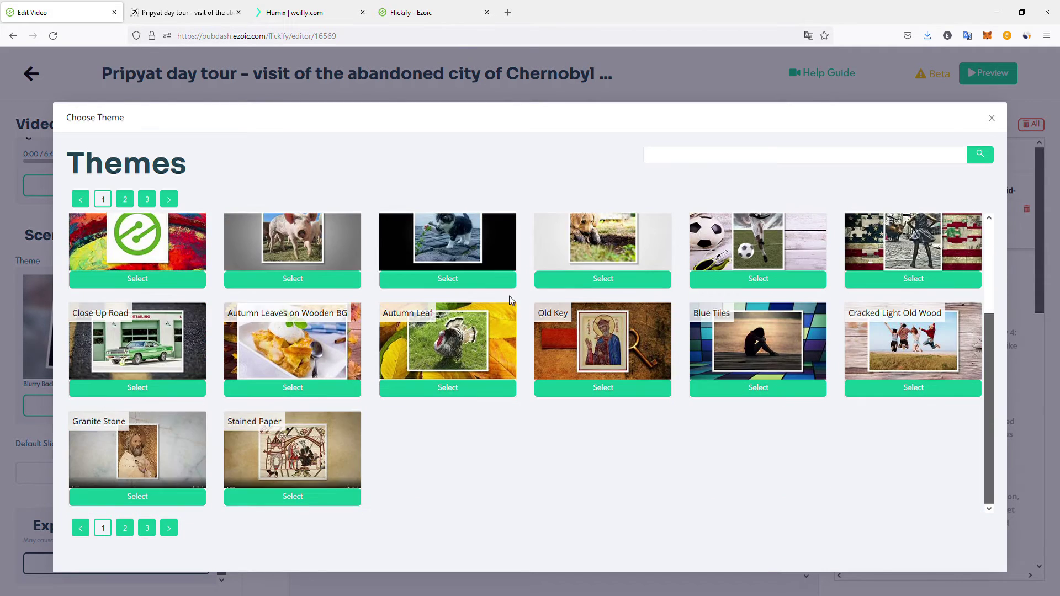
scroll(520, 298, "up", 3)
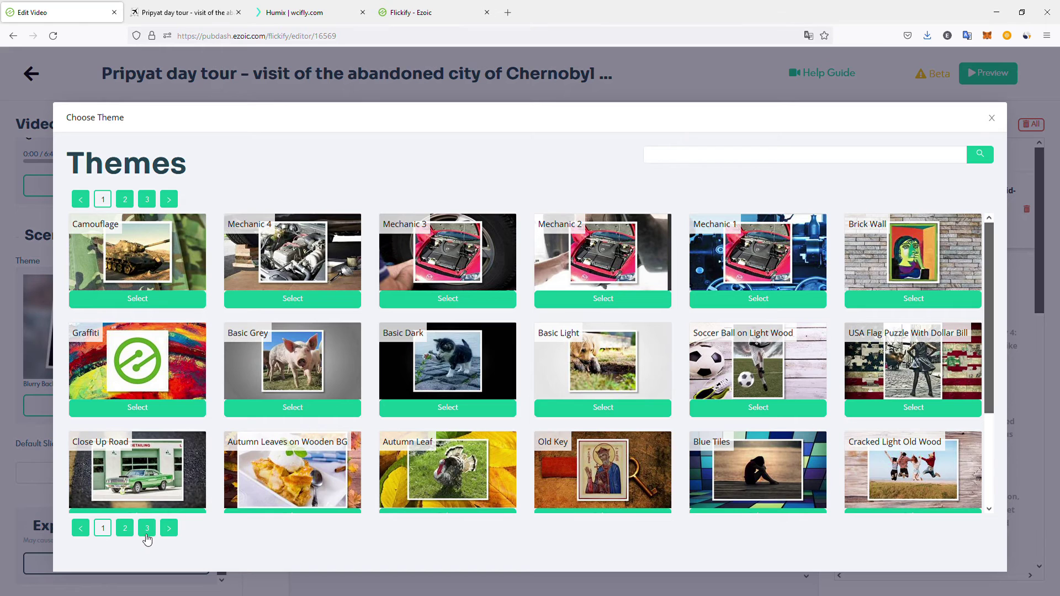
left_click(999, 120)
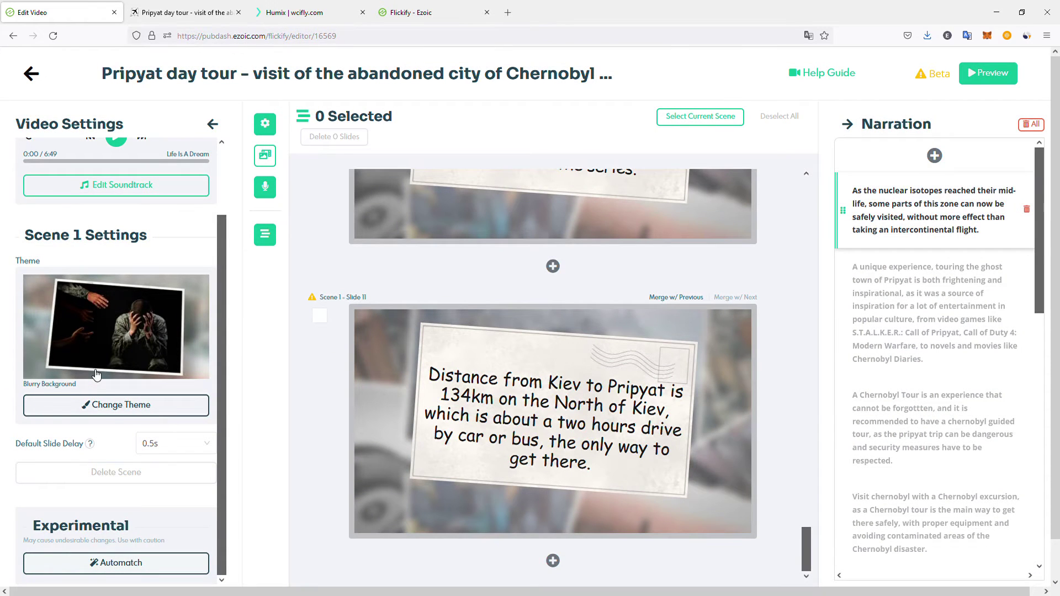
scroll(118, 469, "down", 1)
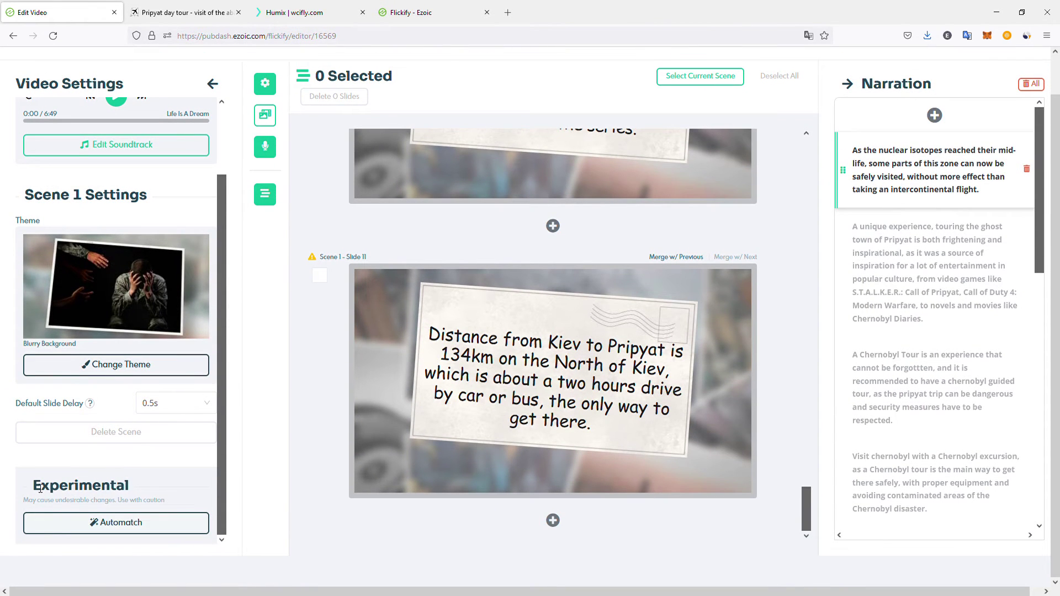
Automatch media to all slides with 'Replace existing media?' on, then scroll back to Slide 1
left_click(134, 530)
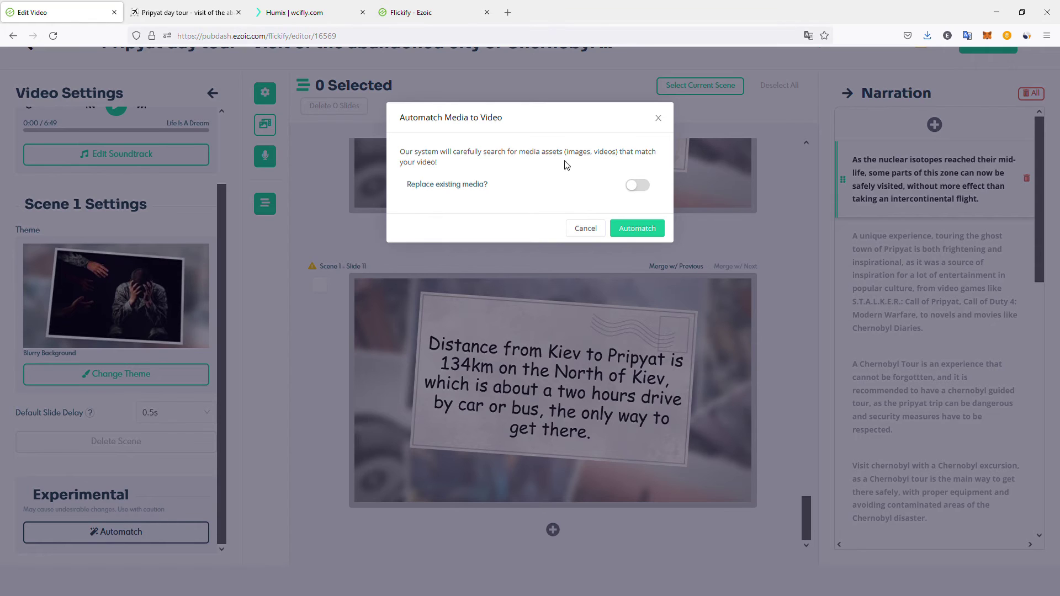
left_click(643, 191)
left_click(640, 228)
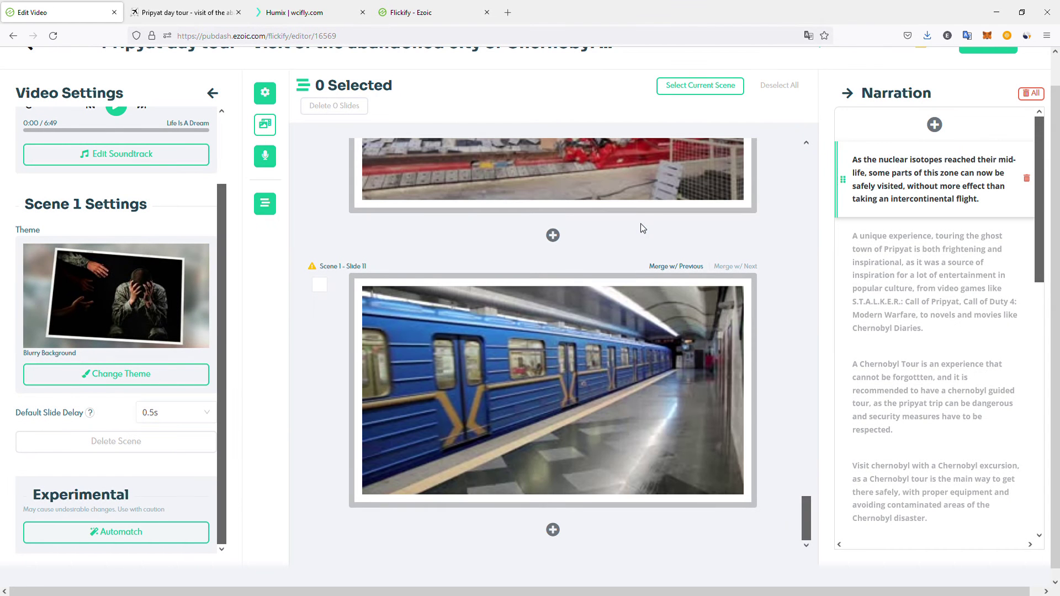
scroll(632, 281, "up", 6)
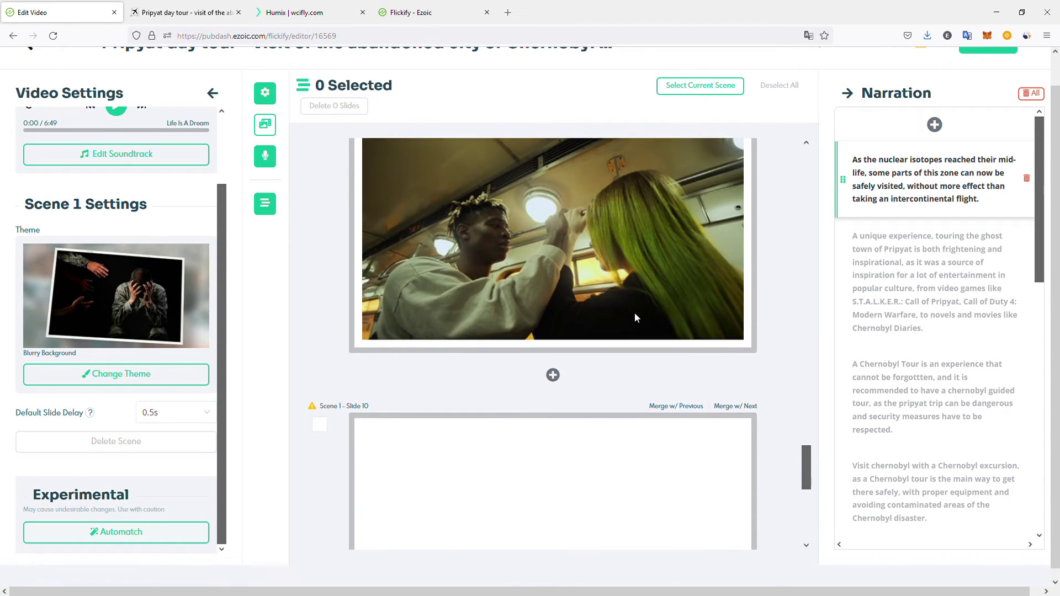
scroll(633, 312, "up", 10)
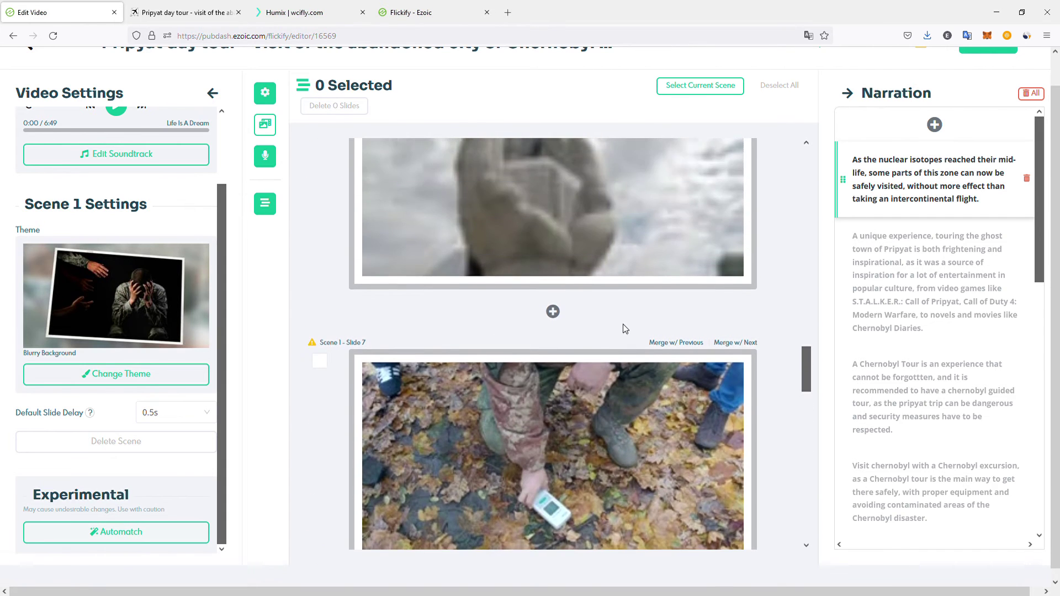
scroll(625, 330, "up", 10)
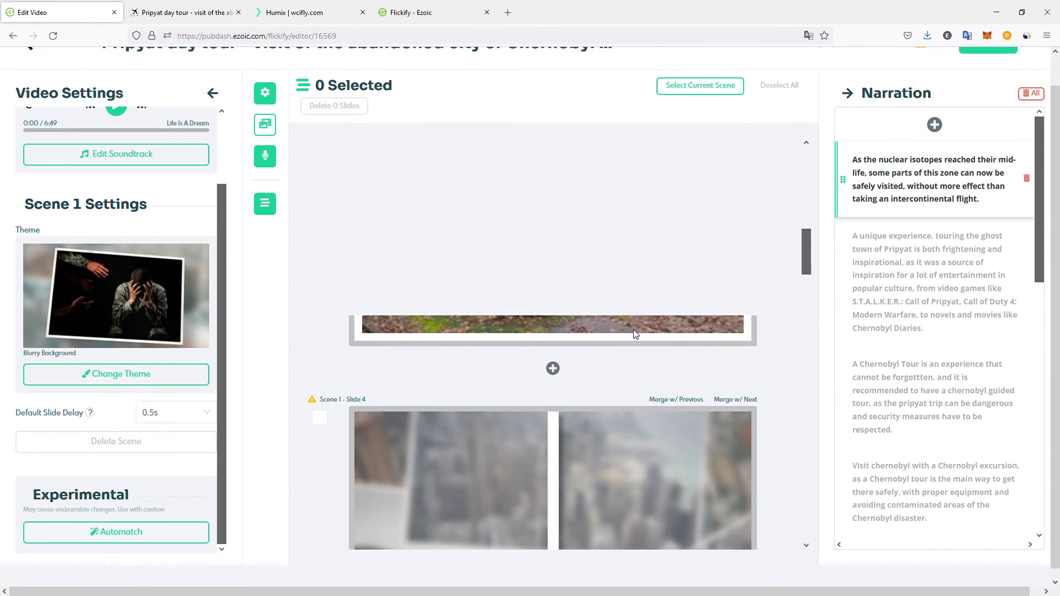
scroll(634, 330, "up", 10)
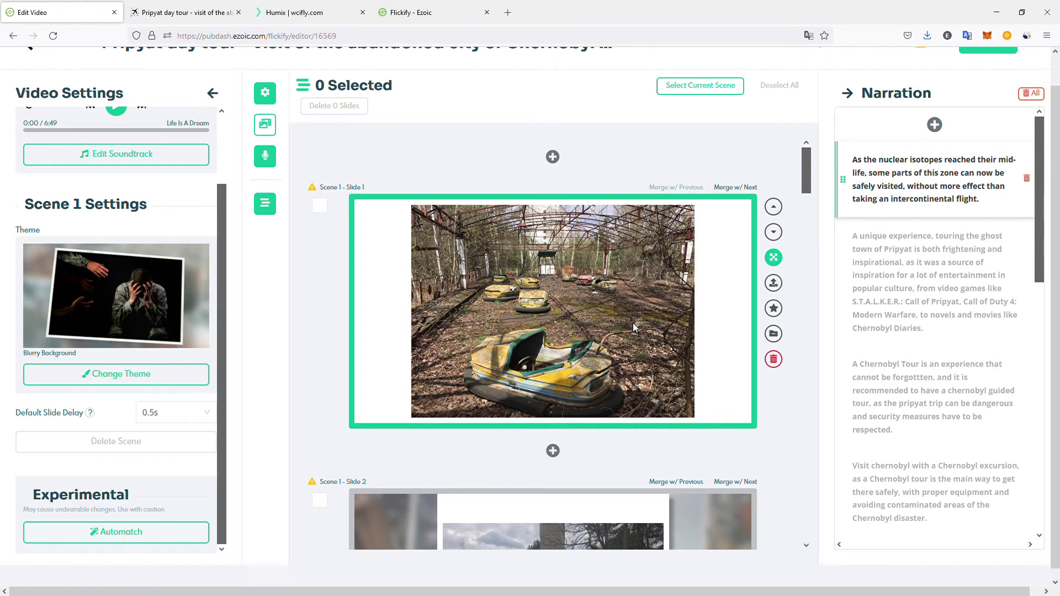
scroll(634, 243, "up", 1)
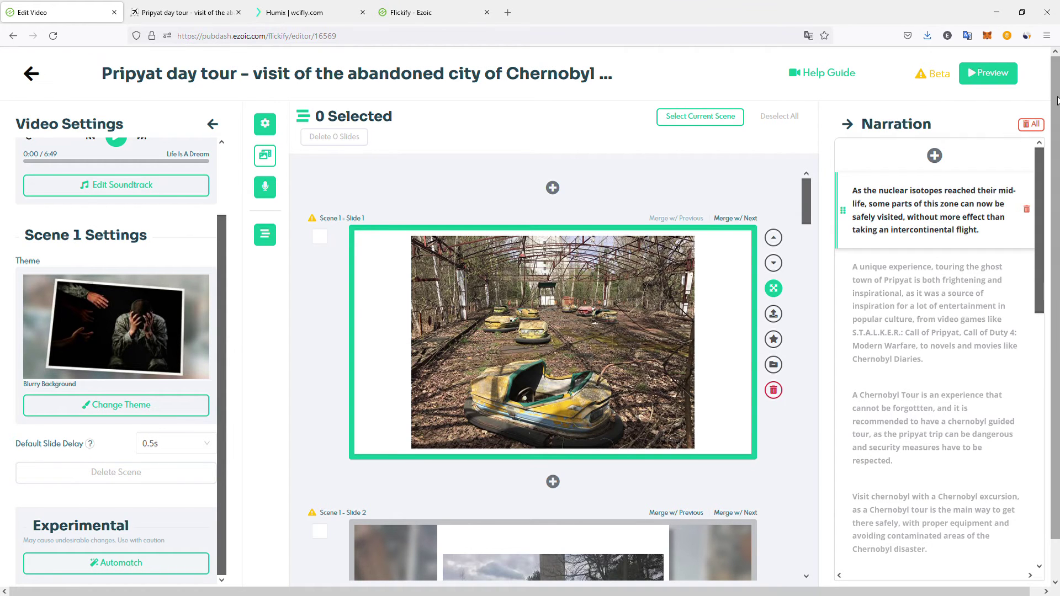
scroll(1057, 114, "down", 1)
Play and pause the 1:58 Pripyat preview, then choose 'I'm Done, Render My Video'
left_click(981, 60)
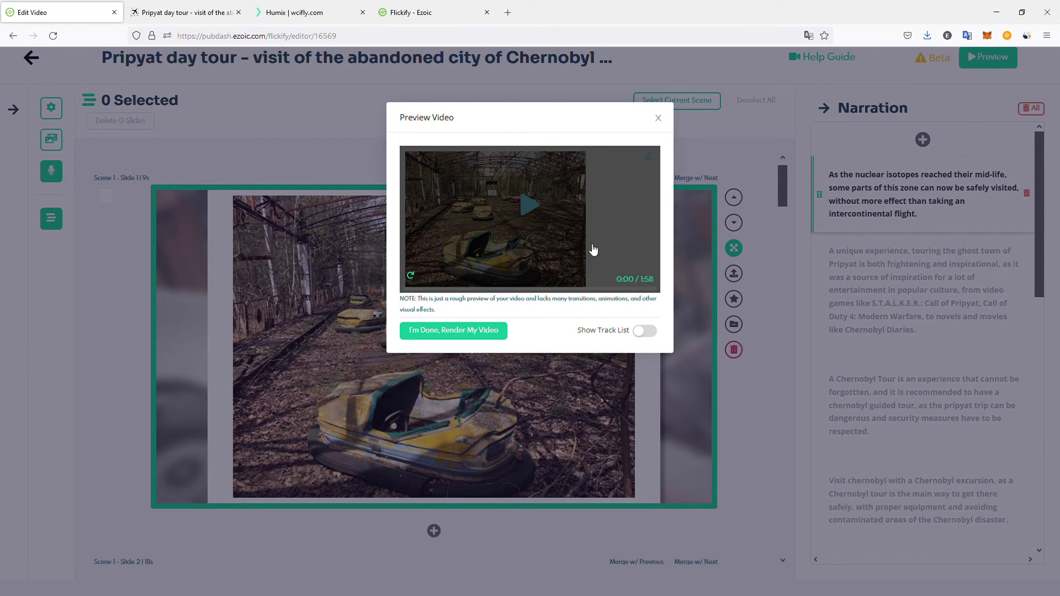
left_click(527, 207)
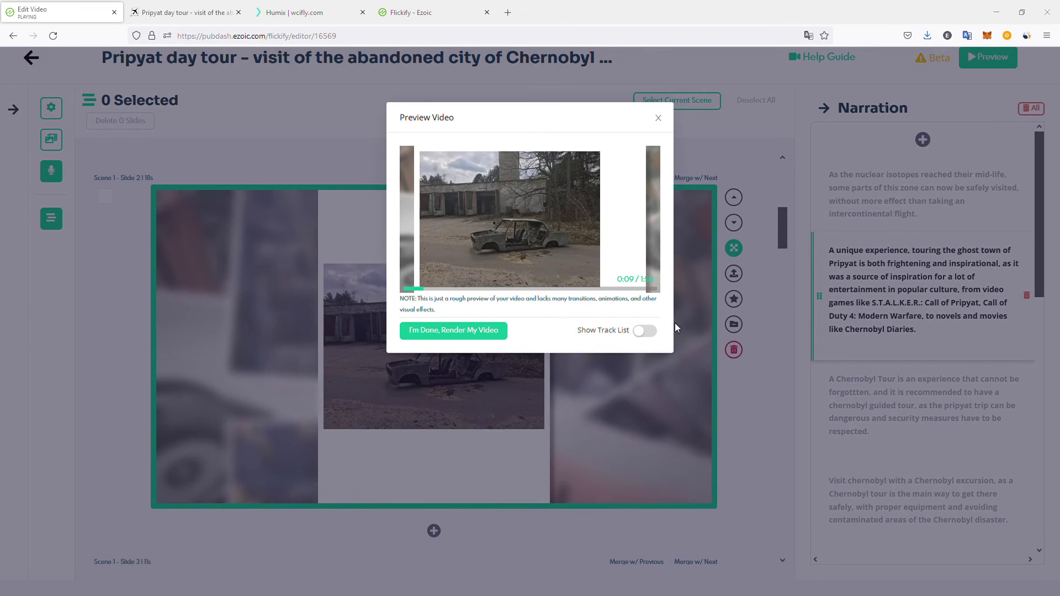
mouse_move(541, 213)
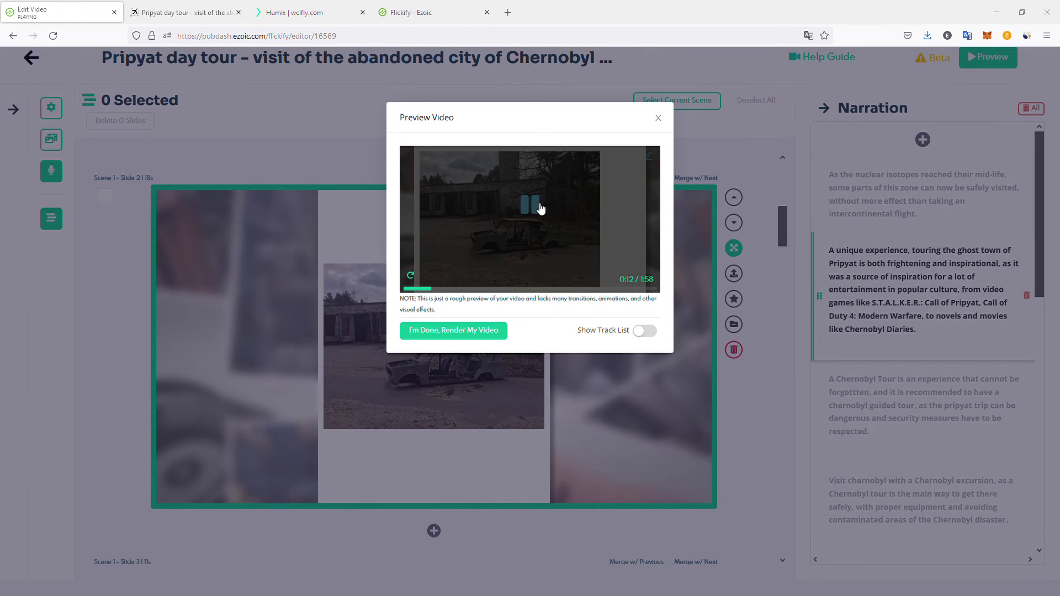
left_click(540, 208)
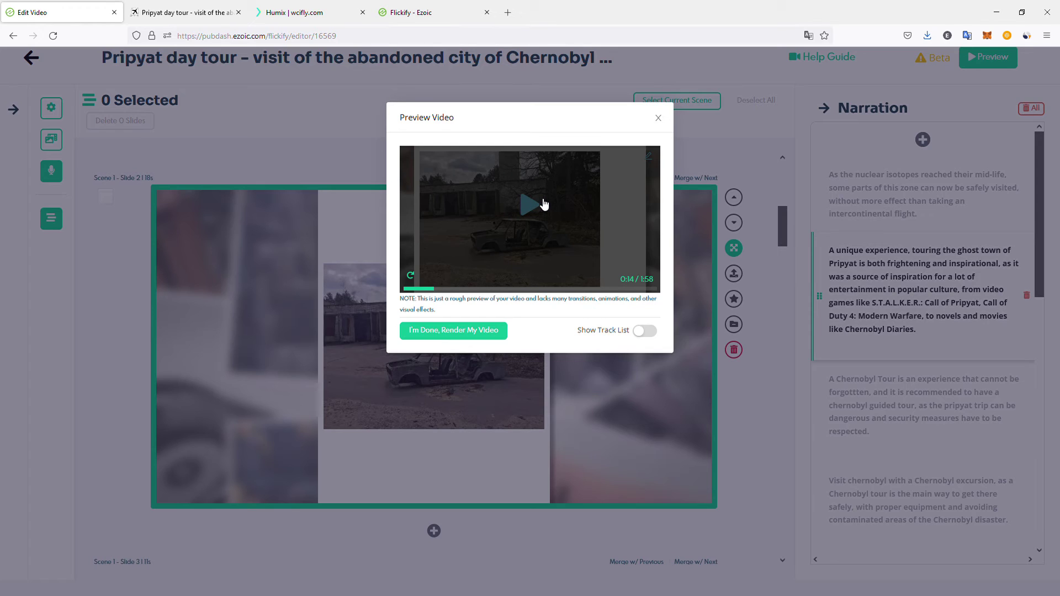
left_click(462, 332)
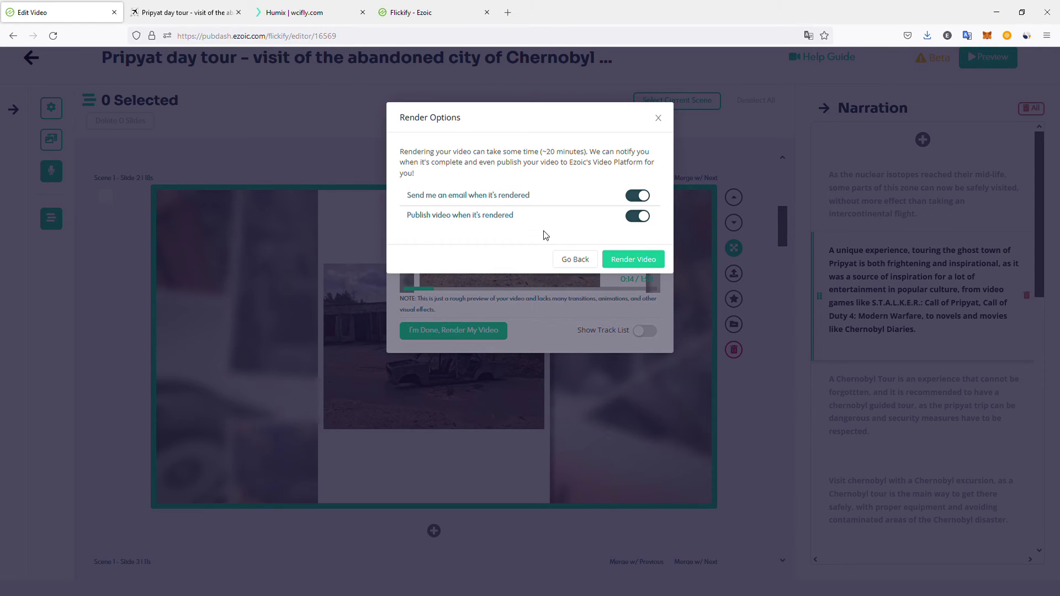
Render the Pripyat video, acknowledge the Yay! message, and go back to the dashboard
left_click(635, 262)
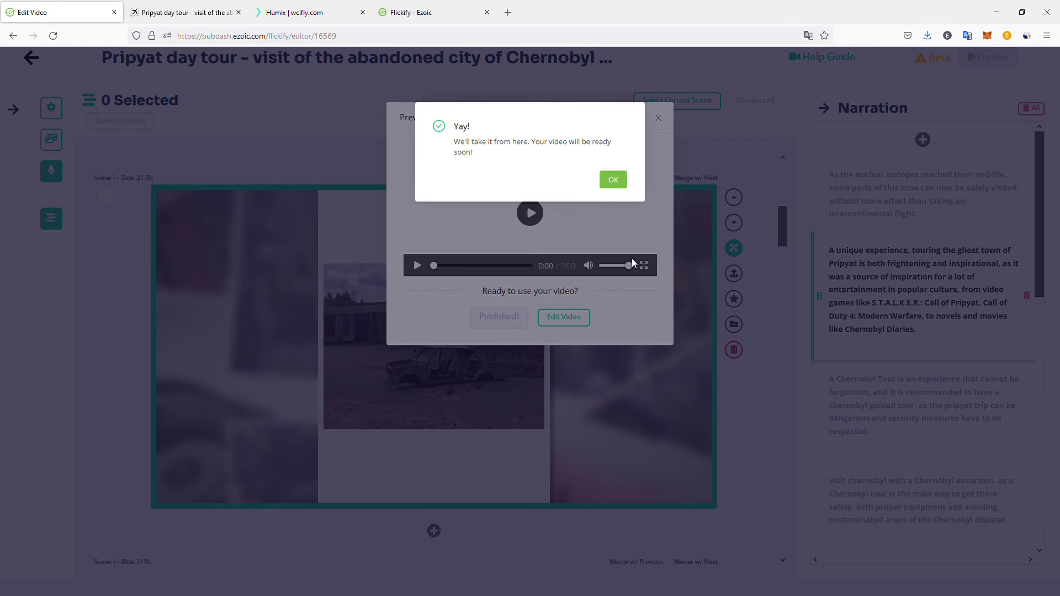
left_click(613, 180)
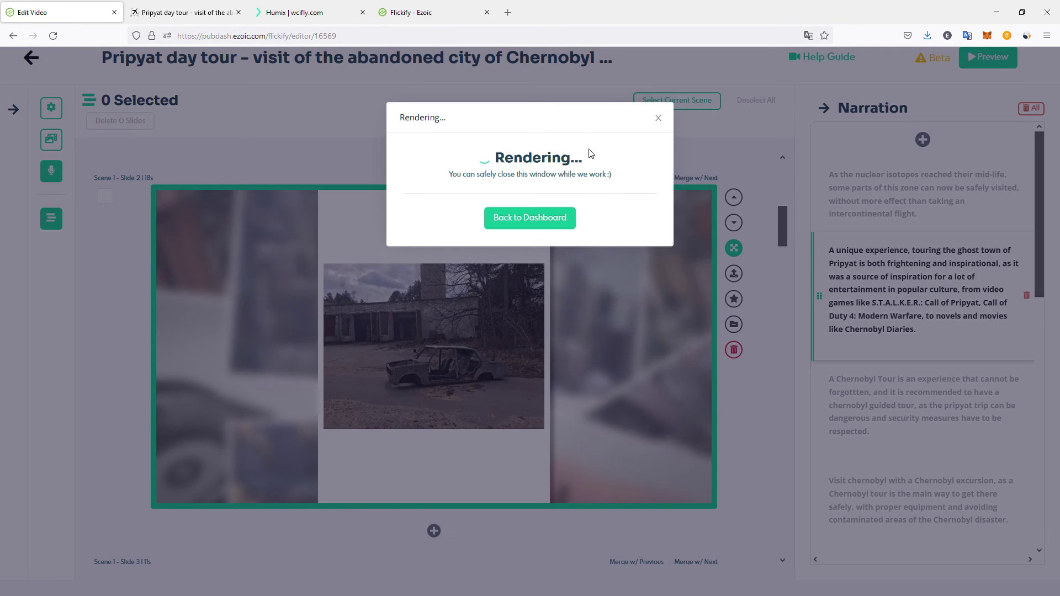
left_click(568, 218)
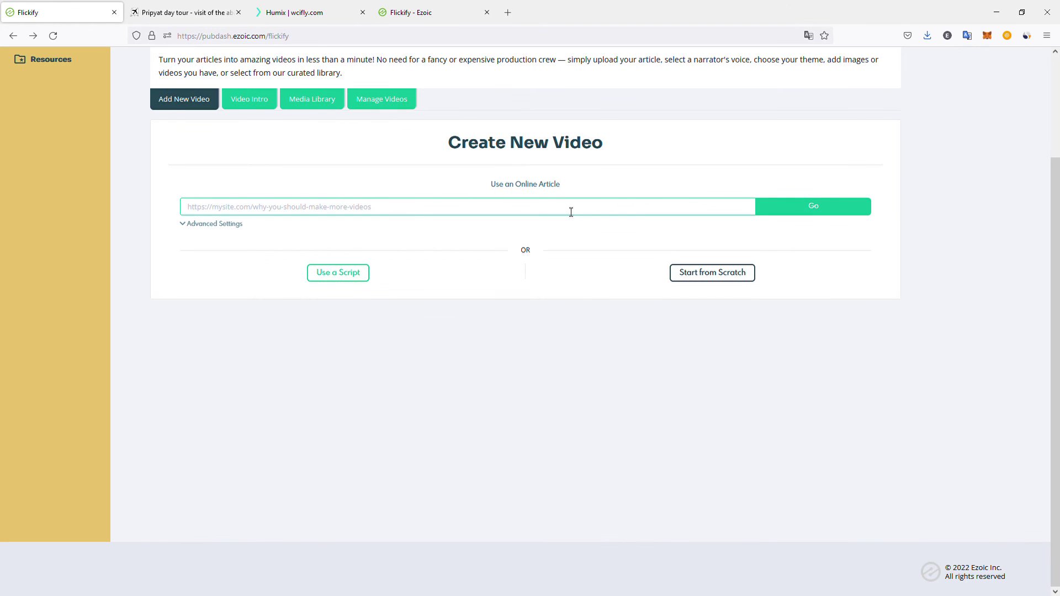
Browse the Manage Videos, Media Library, Video Intro and Add New Video pages
left_click(382, 104)
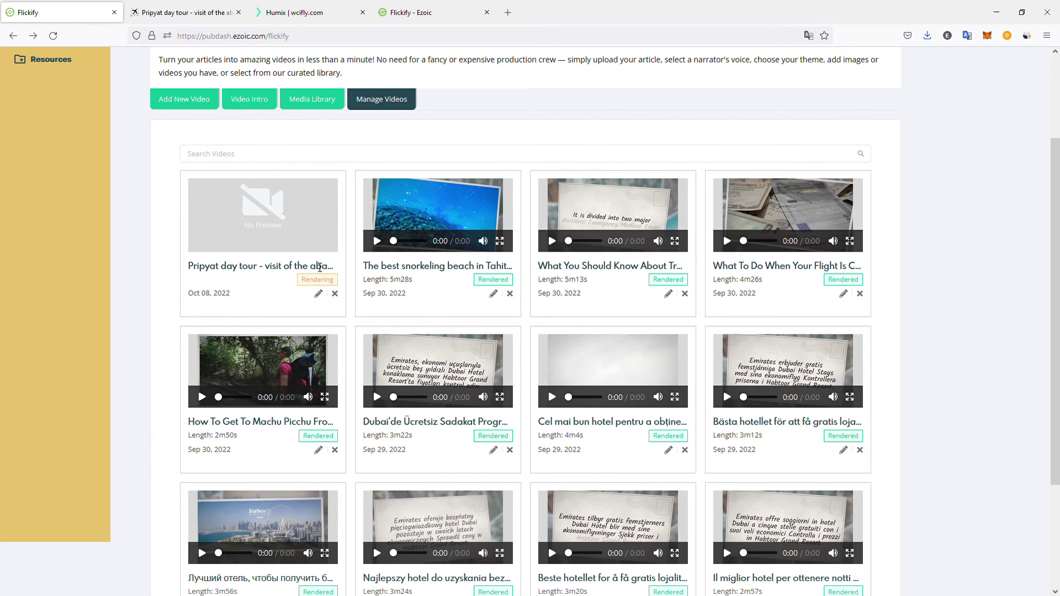
left_click(323, 100)
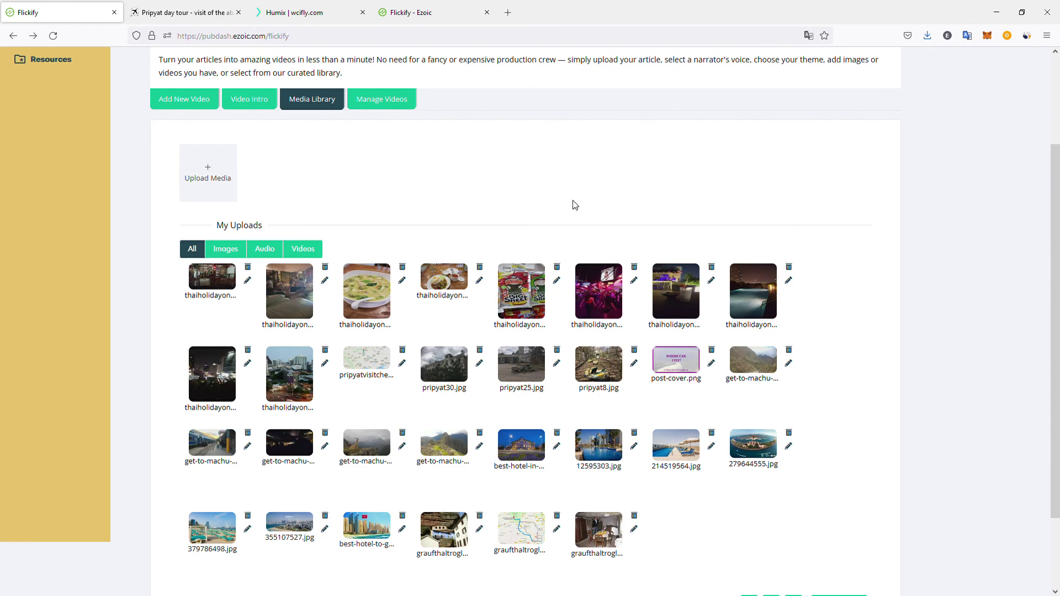
left_click(252, 105)
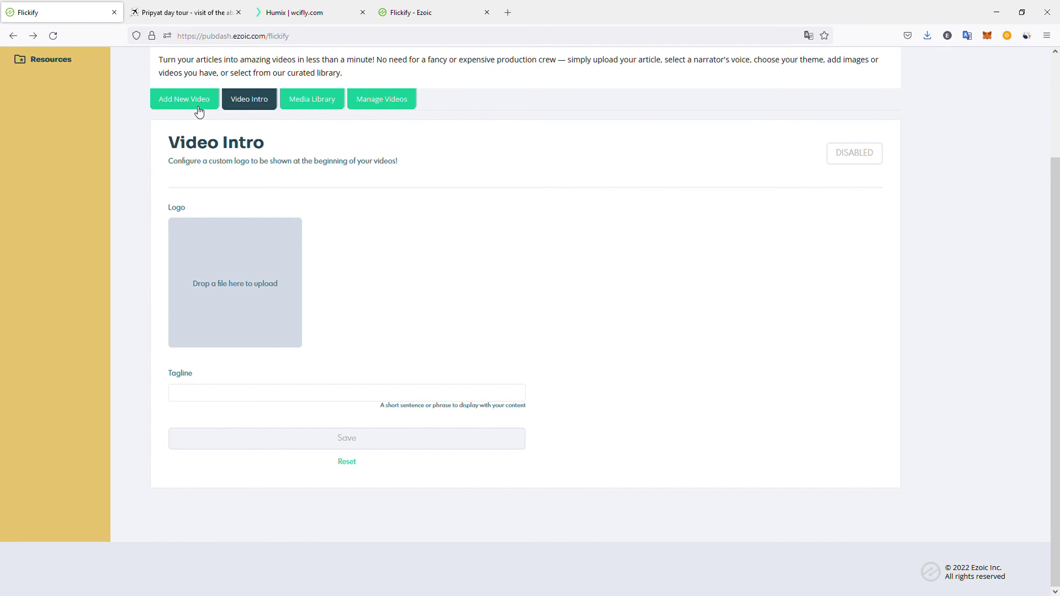
scroll(366, 134, "up", 2)
left_click(182, 223)
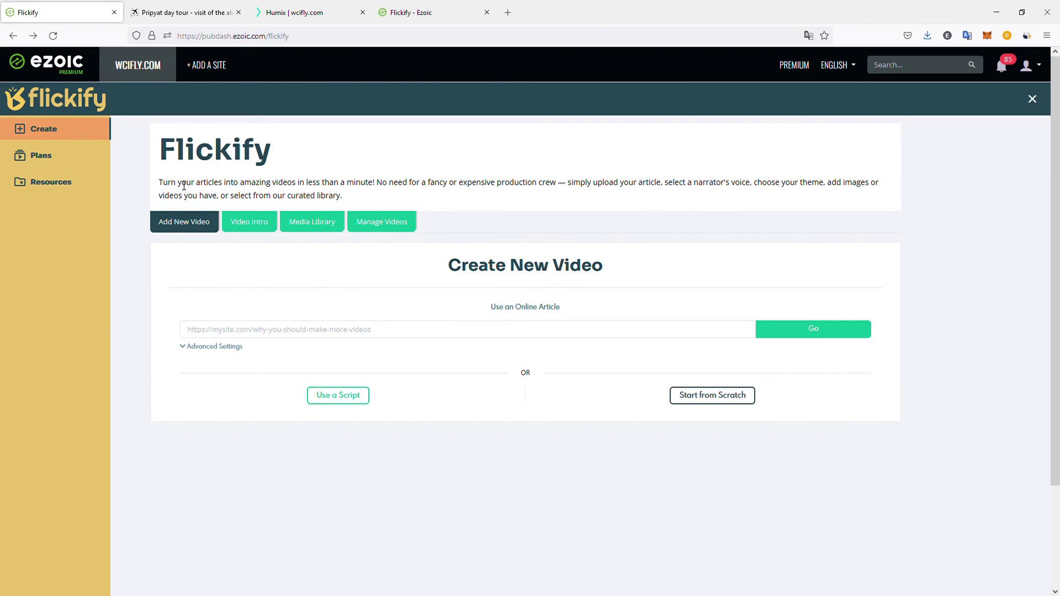
Open the snorkeling beach video's editor from Manage Videos, leave it, and go to Media Library
left_click(382, 227)
scroll(437, 281, "down", 2)
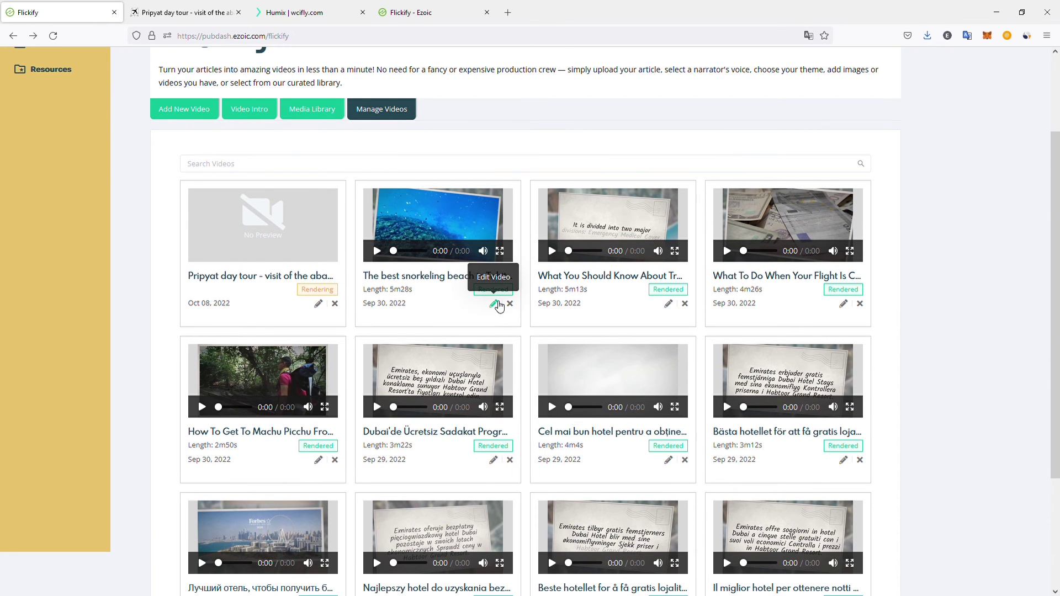
left_click(493, 304)
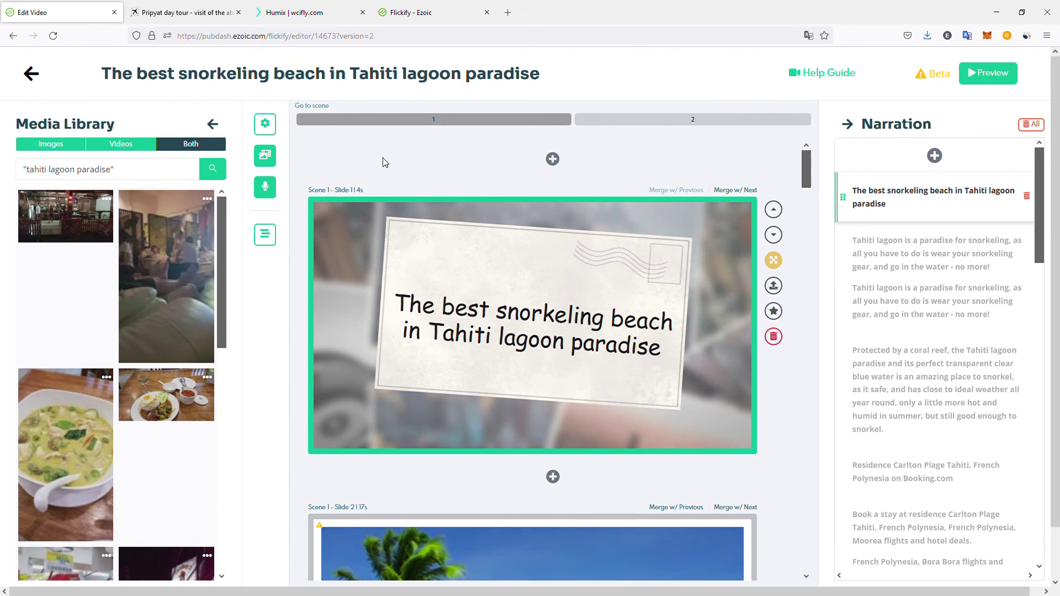
left_click(31, 73)
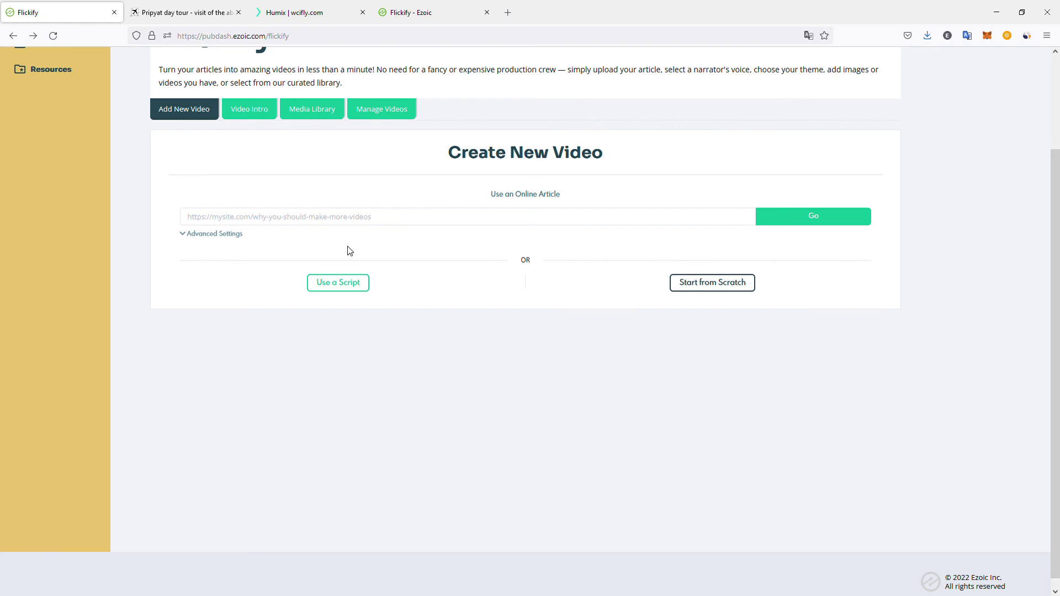
scroll(386, 251, "up", 3)
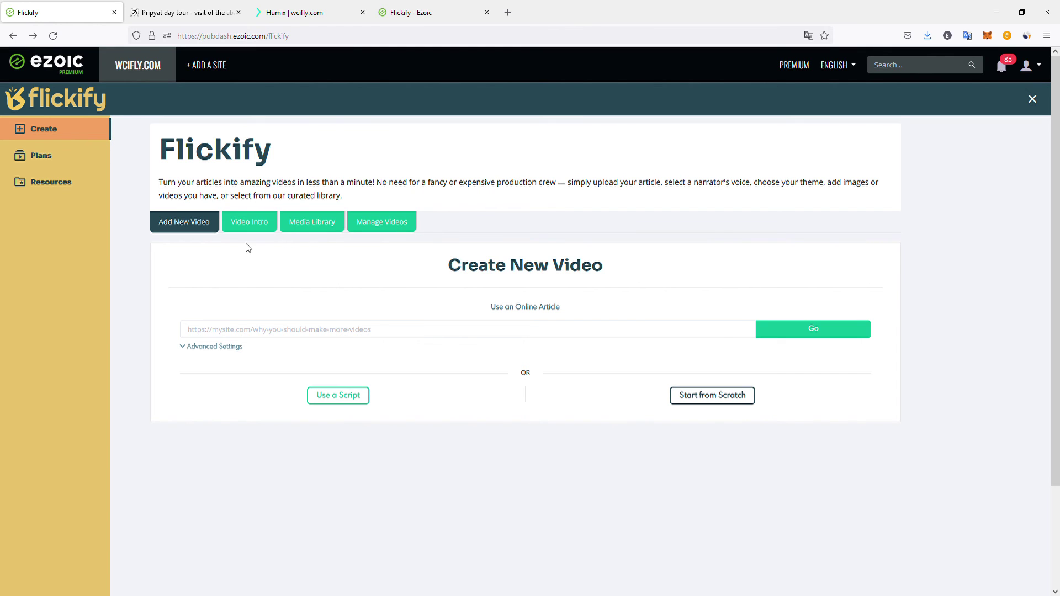
left_click(303, 222)
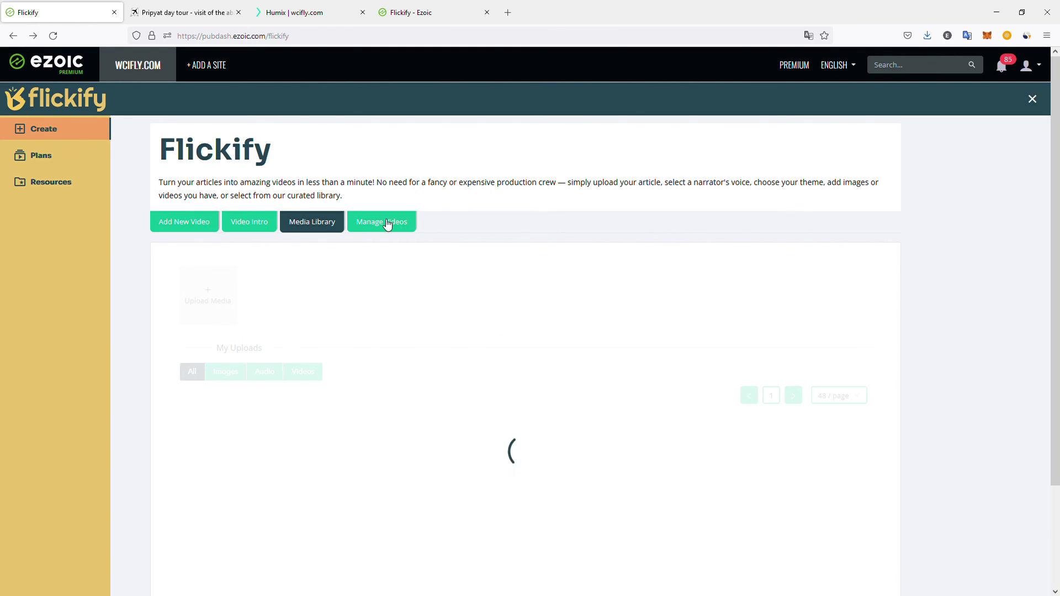
View the Manage Videos grid showing the Pripyat day tour video as Rendering
left_click(398, 228)
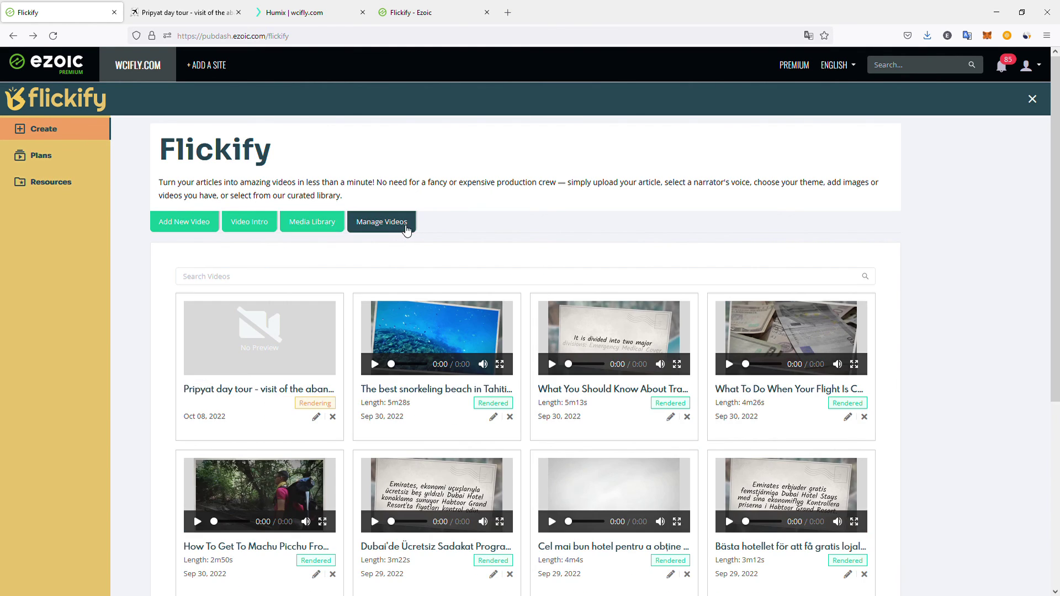